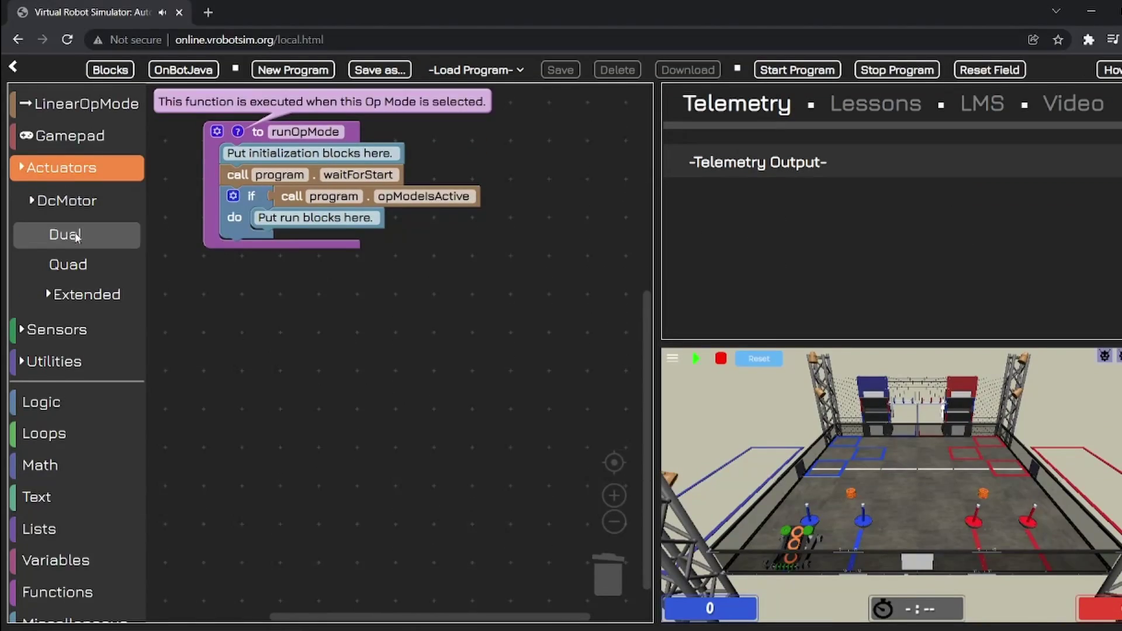
Step: Browse the vrobotsim.org home page, try the online platform, then open the Download the VRS Platform page
{"action": "left_click", "coordinate": [73, 235]}
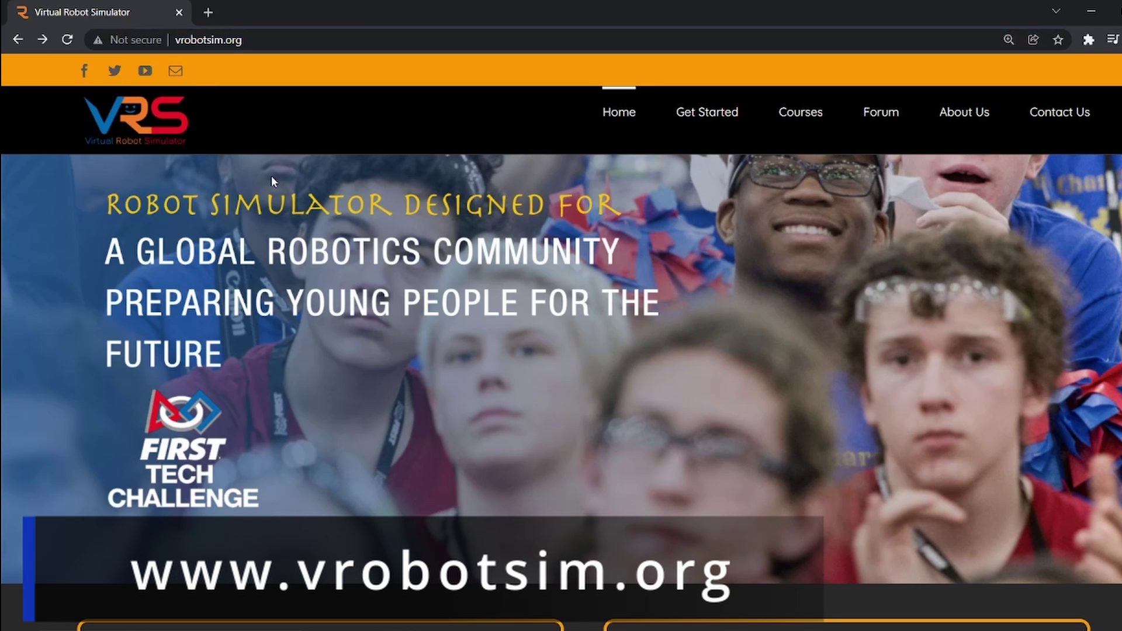
{"action": "scroll", "coordinate": [310, 304], "scroll_direction": "down", "scroll_amount": 3}
{"action": "left_click", "coordinate": [370, 499]}
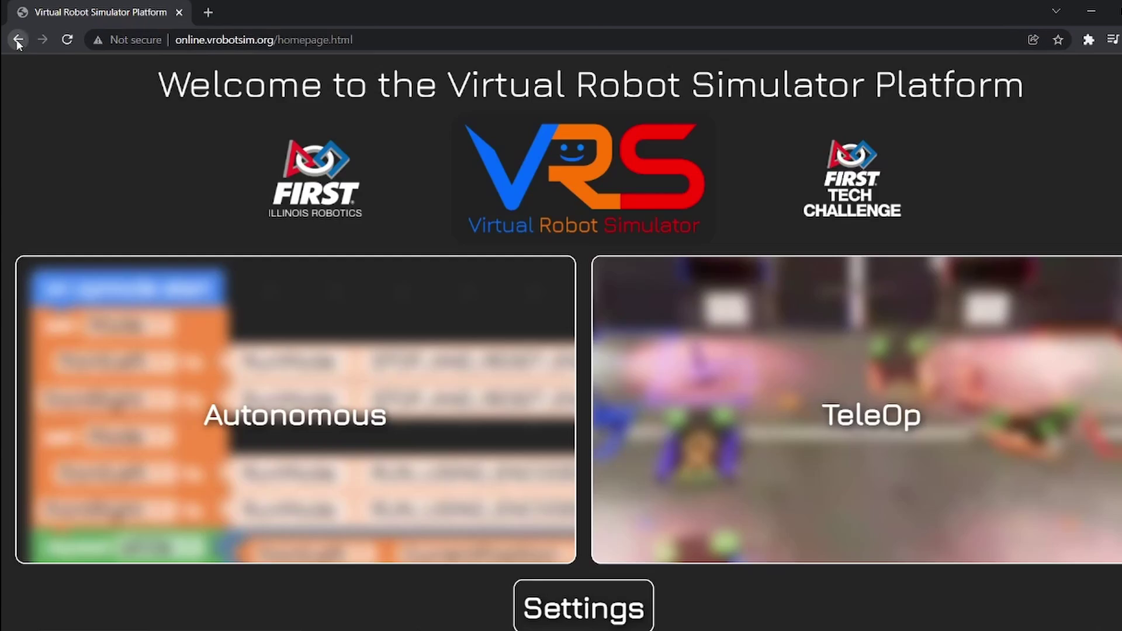
{"action": "left_click", "coordinate": [17, 40]}
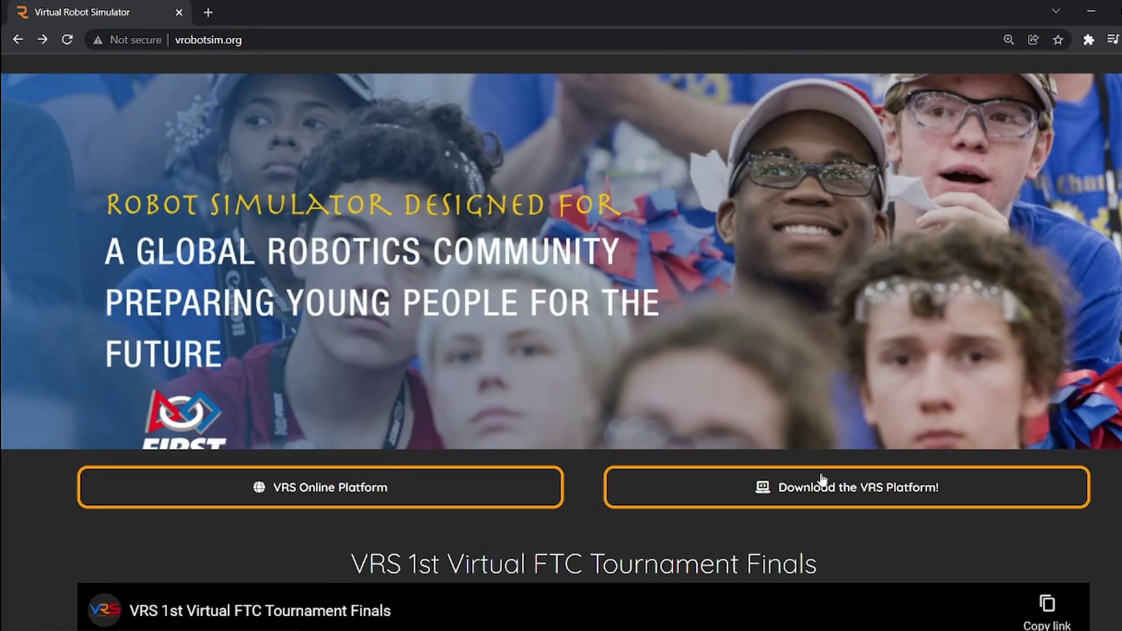
{"action": "left_click", "coordinate": [822, 482]}
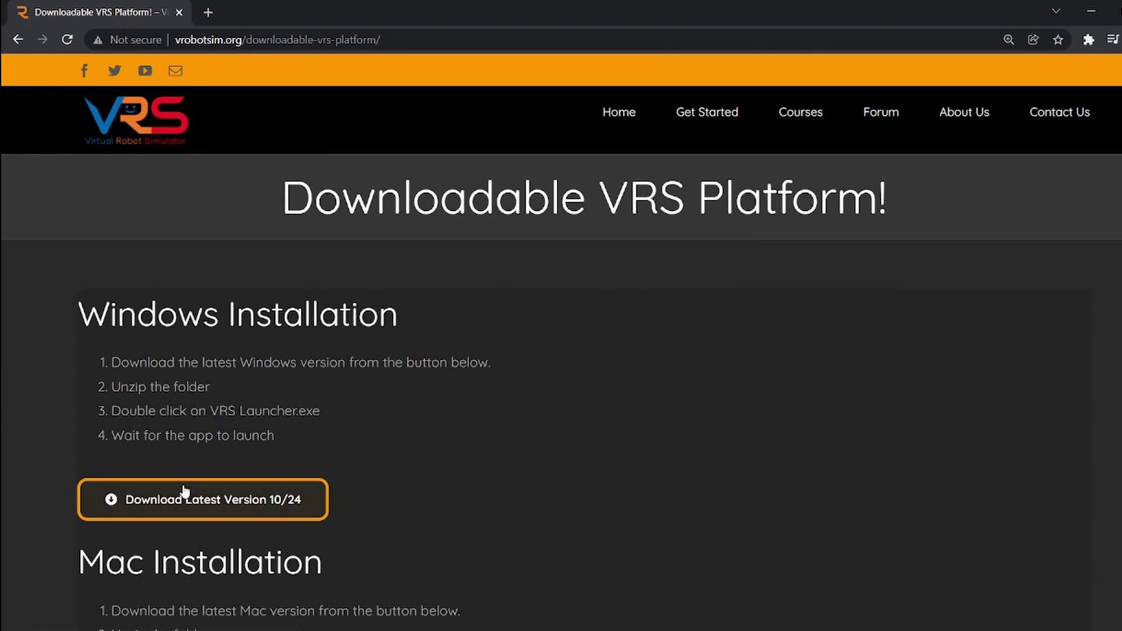
Step: Download the latest simulator, open Autonomous mode, and browse the LinearOpMode, Gamepad, Actuators, Sensors and Utilities blocks
{"action": "left_click", "coordinate": [184, 491]}
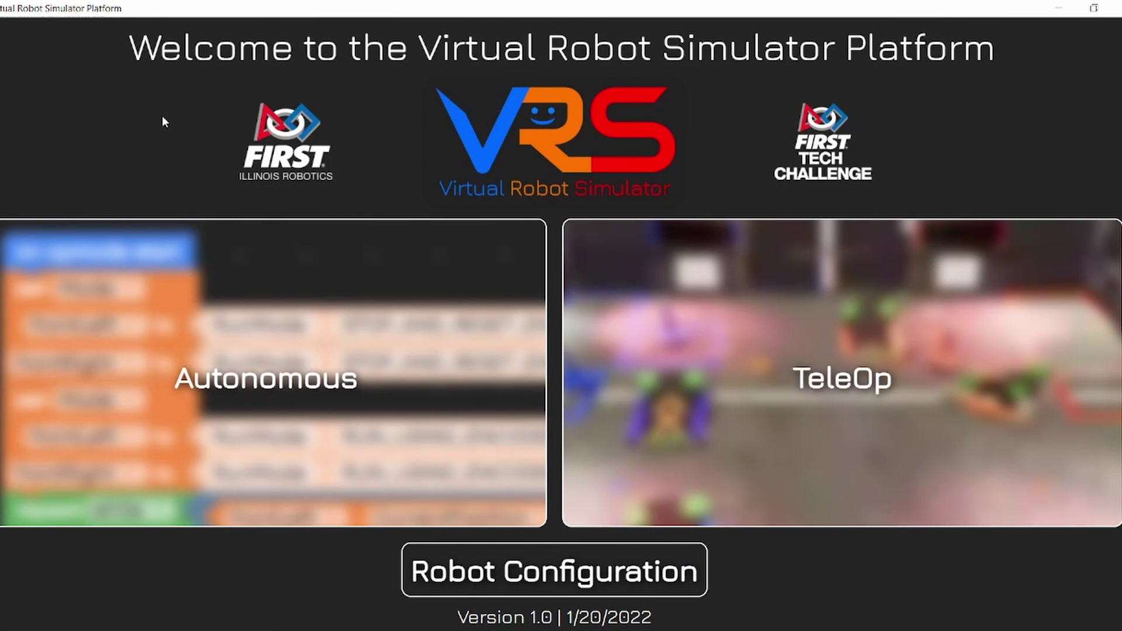
{"action": "left_click", "coordinate": [226, 361]}
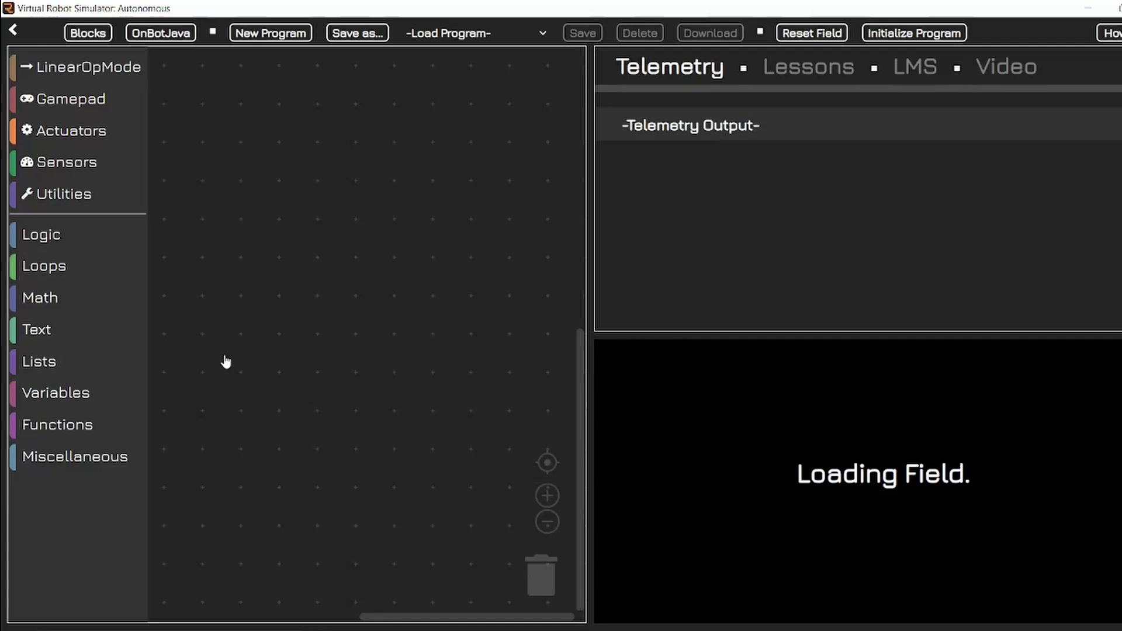
{"action": "left_click", "coordinate": [93, 73]}
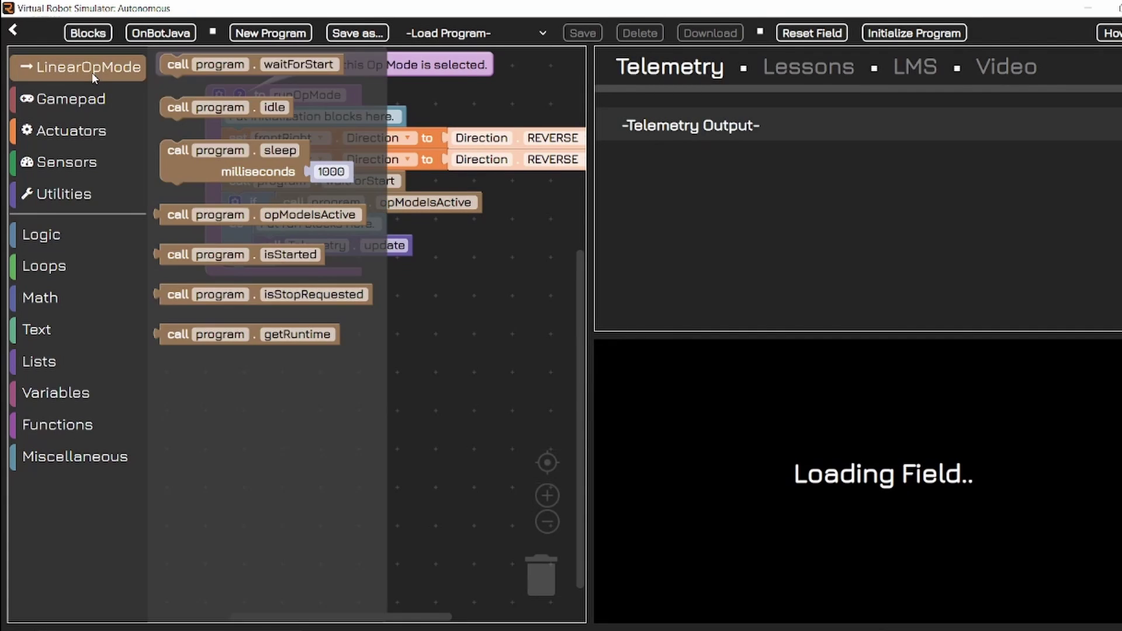
{"action": "left_click", "coordinate": [79, 100]}
{"action": "left_click", "coordinate": [71, 132]}
{"action": "left_click", "coordinate": [72, 167]}
{"action": "left_click", "coordinate": [67, 355]}
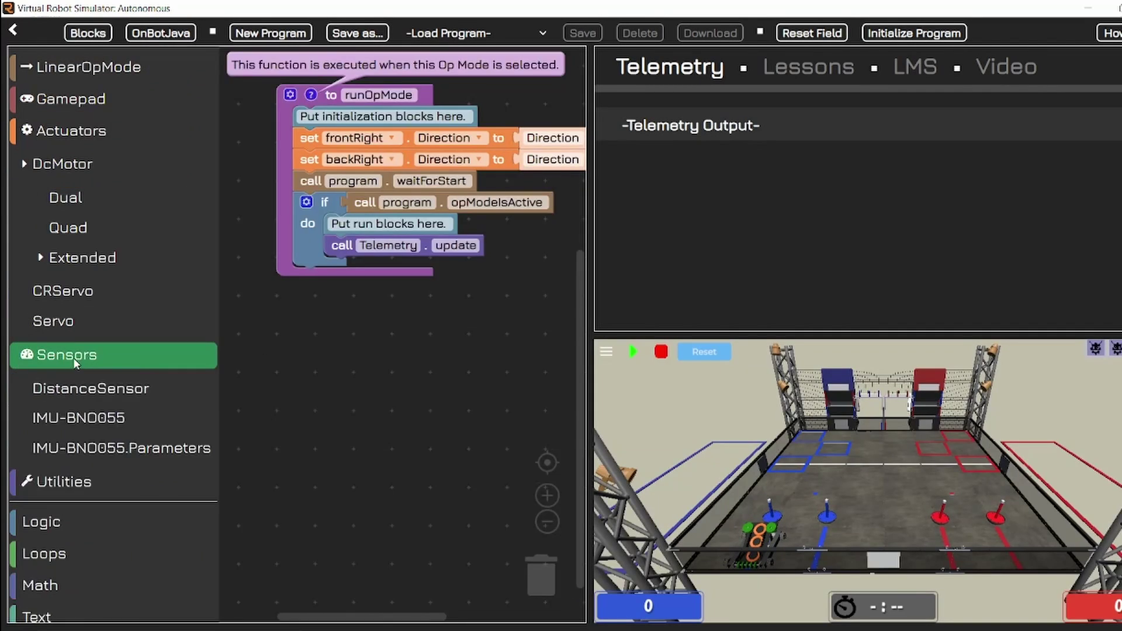
{"action": "left_click", "coordinate": [65, 478]}
{"action": "left_click", "coordinate": [62, 132]}
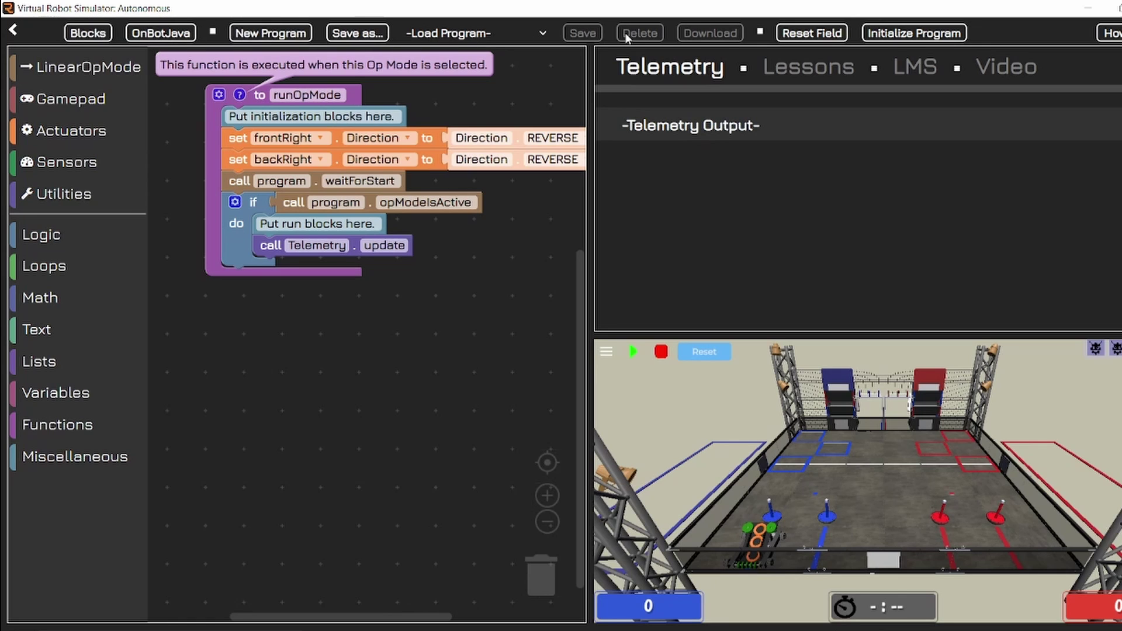
Step: Initialize the program and enlarge the 3-D field view by widening and heightening its panel
{"action": "left_click", "coordinate": [915, 33]}
{"action": "left_click_drag", "start_coordinate": [595, 215], "coordinate": [345, 210]}
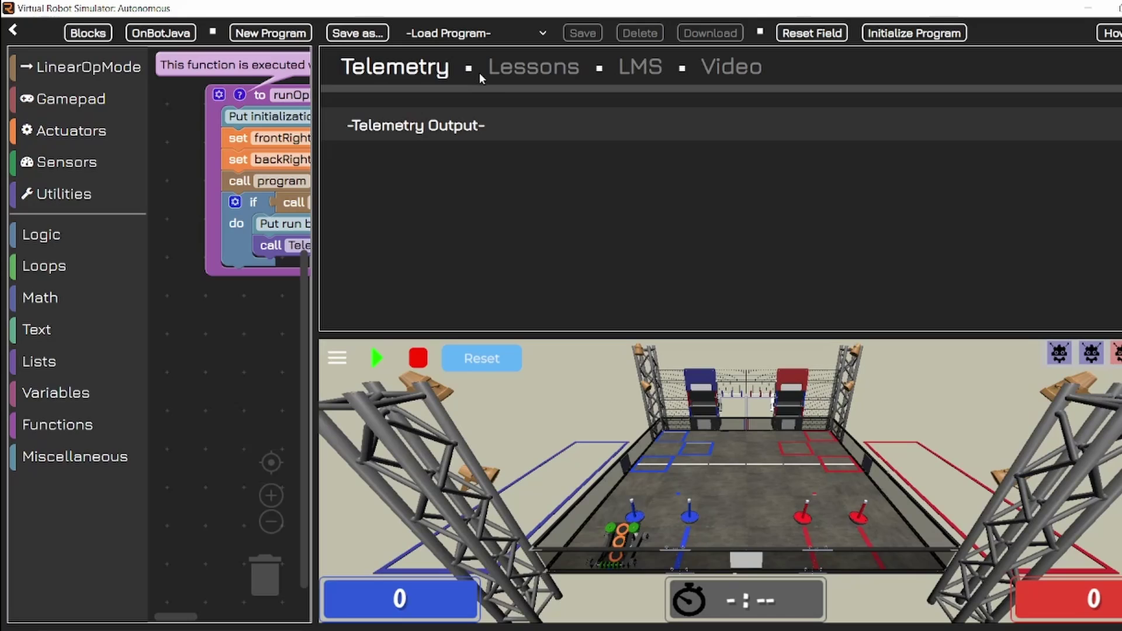
{"action": "left_click_drag", "start_coordinate": [425, 333], "coordinate": [459, 139]}
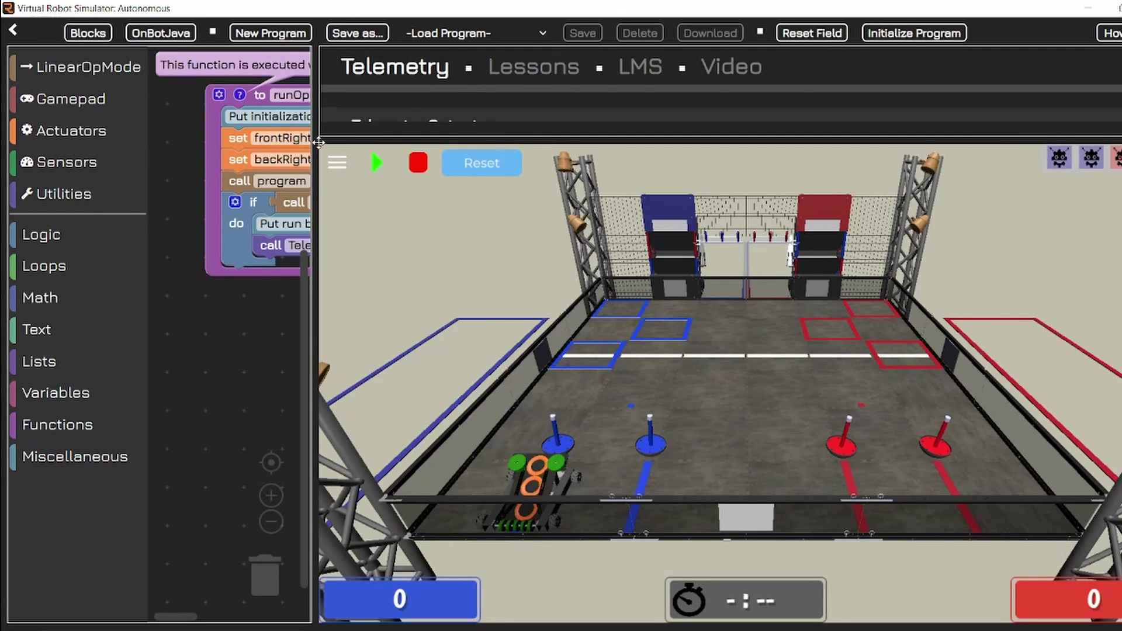
Step: Build the 'Run Forward' section: a four-motor power block, a one-second sleep, and its comment
{"action": "left_click_drag", "start_coordinate": [319, 143], "coordinate": [641, 365]}
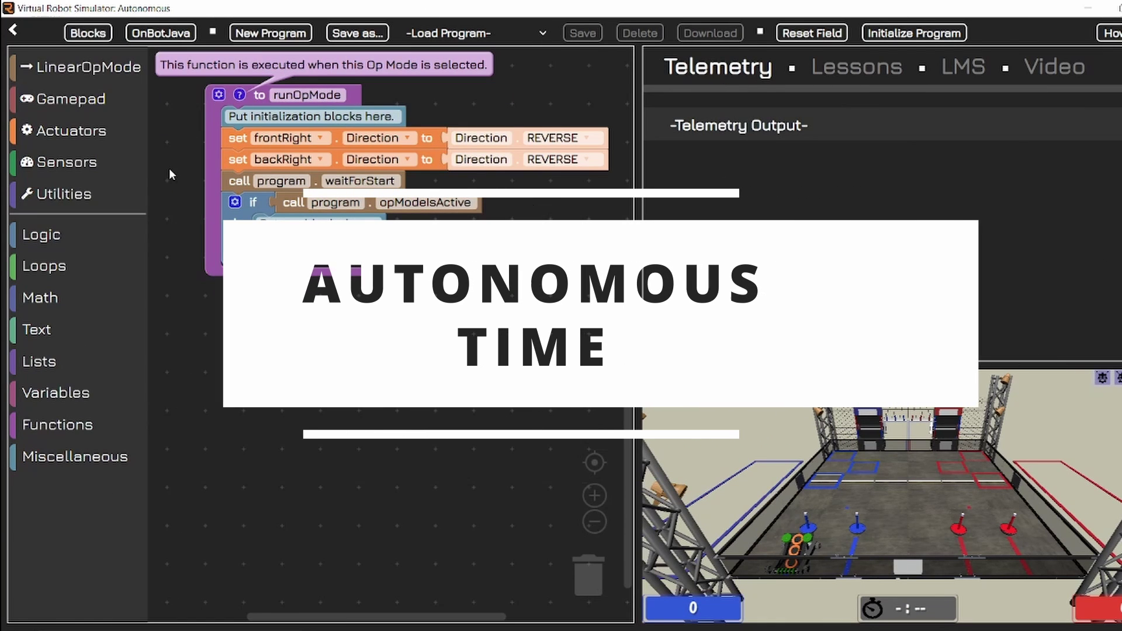
{"action": "left_click", "coordinate": [72, 130]}
{"action": "left_click_drag", "start_coordinate": [188, 70], "coordinate": [275, 253]}
{"action": "left_click", "coordinate": [82, 66]}
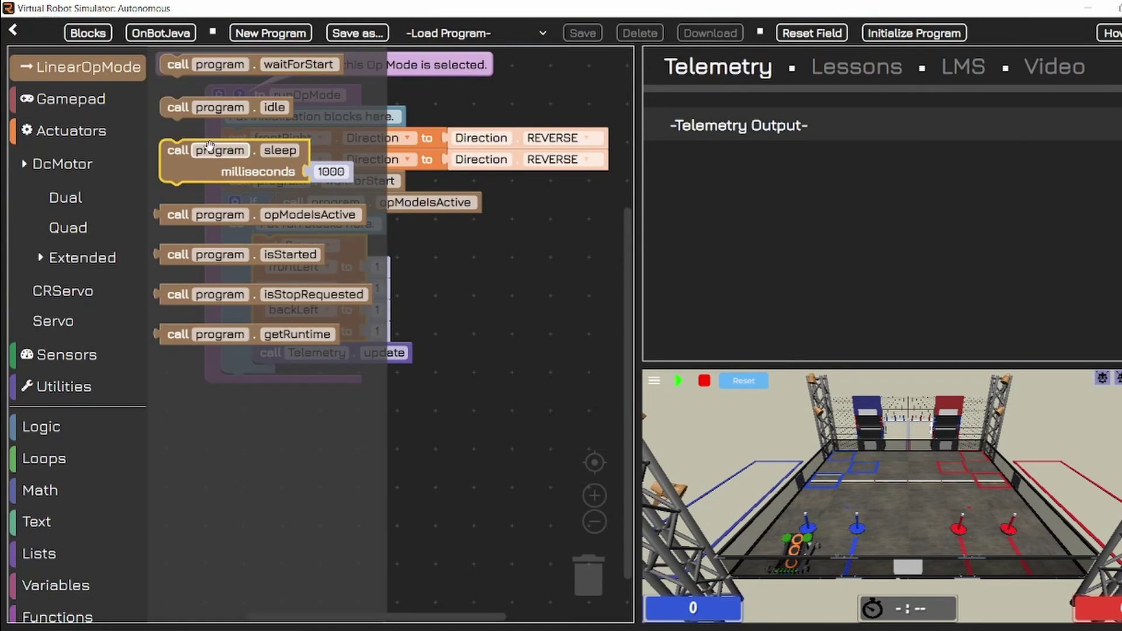
{"action": "left_click_drag", "start_coordinate": [209, 146], "coordinate": [303, 374]}
{"action": "left_click", "coordinate": [75, 608]}
{"action": "left_click_drag", "start_coordinate": [193, 67], "coordinate": [343, 239]}
{"action": "type", "text": "Run Forw"}
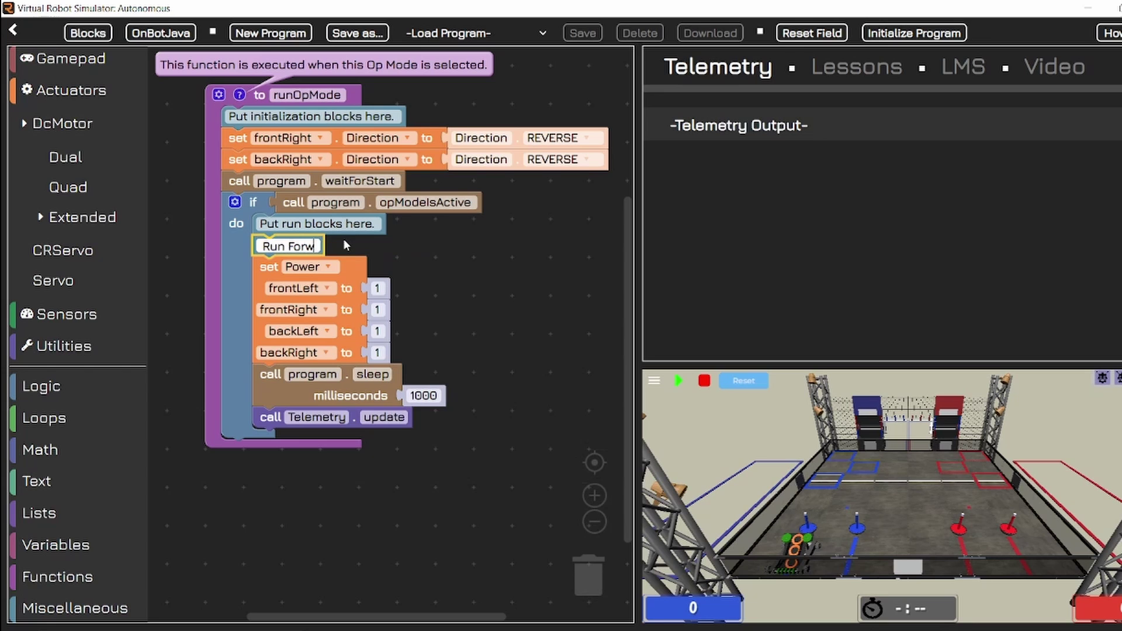
{"action": "type", "text": "ard"}
{"action": "left_click", "coordinate": [466, 293]}
Step: Add the Rotate Robot section: a copied power block with backRight -1, another one-second sleep, and a copied comment
{"action": "key", "text": "ctrl+c"}
{"action": "key", "text": "ctrl+v"}
{"action": "left_click_drag", "start_coordinate": [385, 351], "coordinate": [385, 457]}
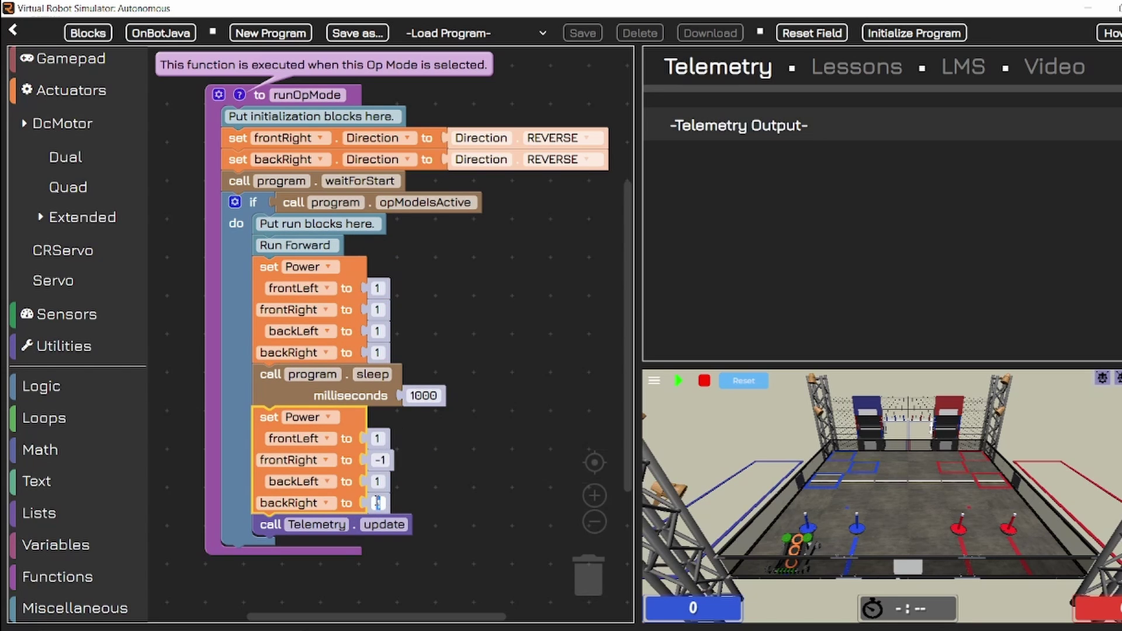
{"action": "type", "text": "-1"}
{"action": "right_click", "coordinate": [351, 396]}
{"action": "left_click", "coordinate": [626, 415]}
{"action": "left_click_drag", "start_coordinate": [281, 386], "coordinate": [272, 521]}
{"action": "left_click", "coordinate": [296, 245]}
{"action": "key", "text": "ctrl+c"}
{"action": "key", "text": "ctrl+v"}
{"action": "left_click_drag", "start_coordinate": [321, 285], "coordinate": [321, 425]}
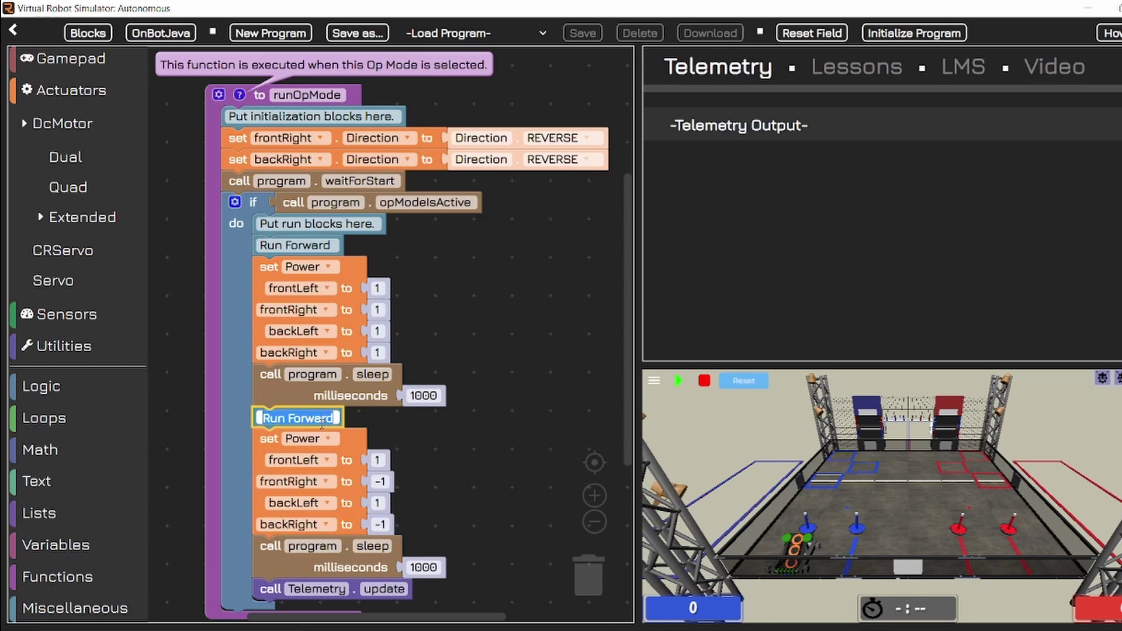
Step: Add a final power block set to 0 with a 'STOP HERE' comment above it
{"action": "scroll", "coordinate": [478, 492], "scroll_direction": "down", "scroll_amount": 2}
{"action": "left_click_drag", "start_coordinate": [350, 549], "coordinate": [431, 556]}
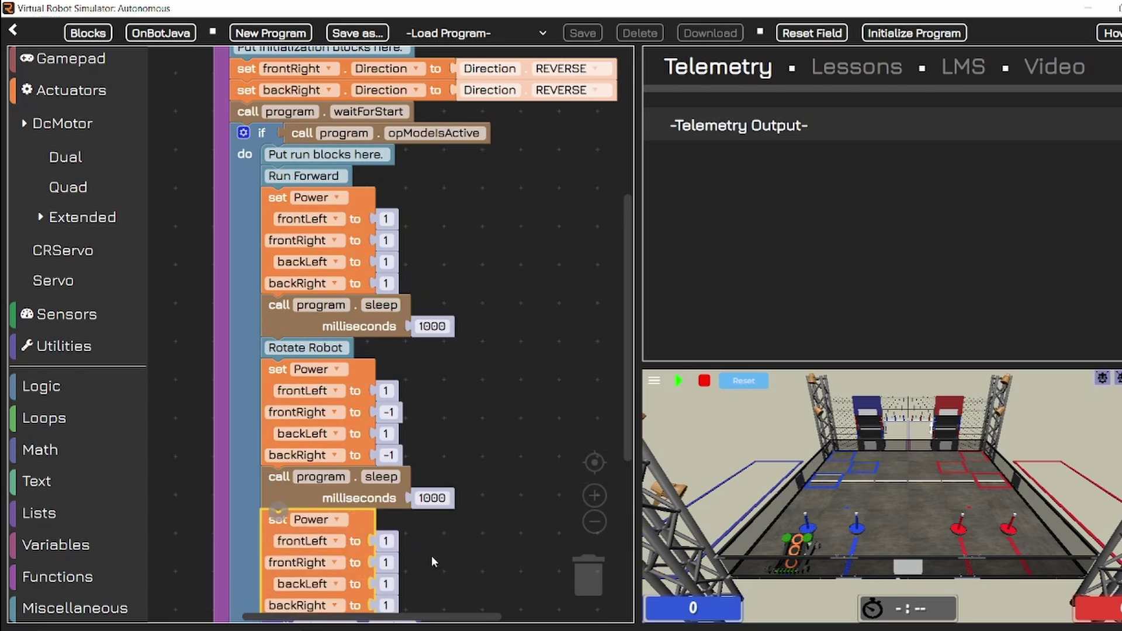
{"action": "scroll", "coordinate": [431, 556], "scroll_direction": "down", "scroll_amount": 3}
{"action": "left_click", "coordinate": [385, 434]}
{"action": "type", "text": "0"}
{"action": "left_click_drag", "start_coordinate": [357, 273], "coordinate": [334, 403]}
{"action": "type", "text": "S"}
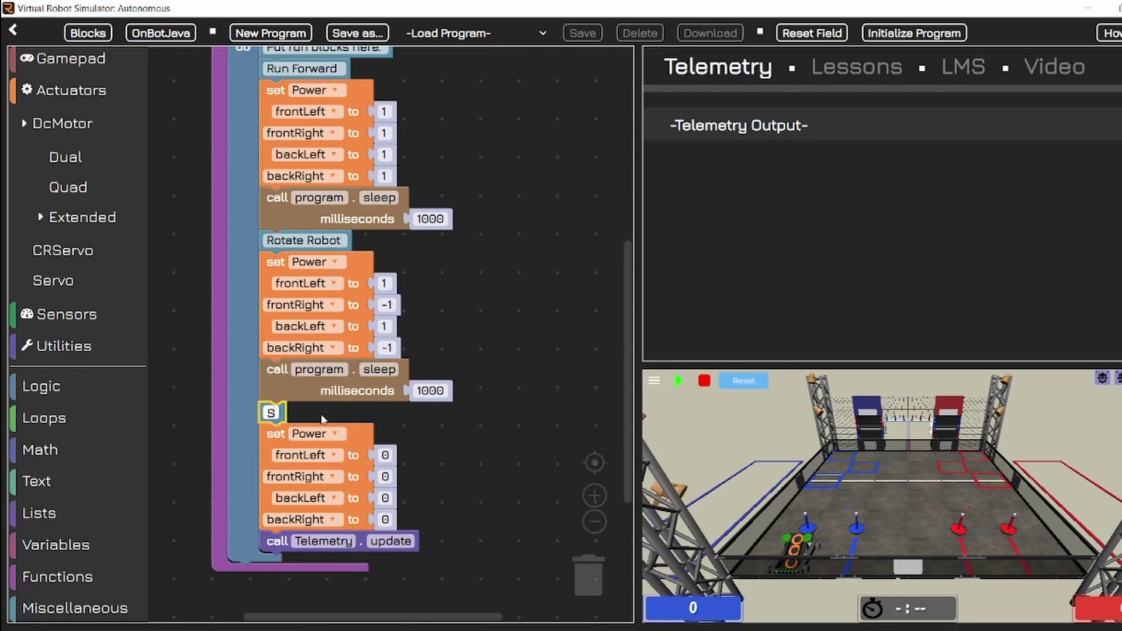
{"action": "type", "text": "TOP HERE"}
{"action": "scroll", "coordinate": [500, 360], "scroll_direction": "up", "scroll_amount": 3}
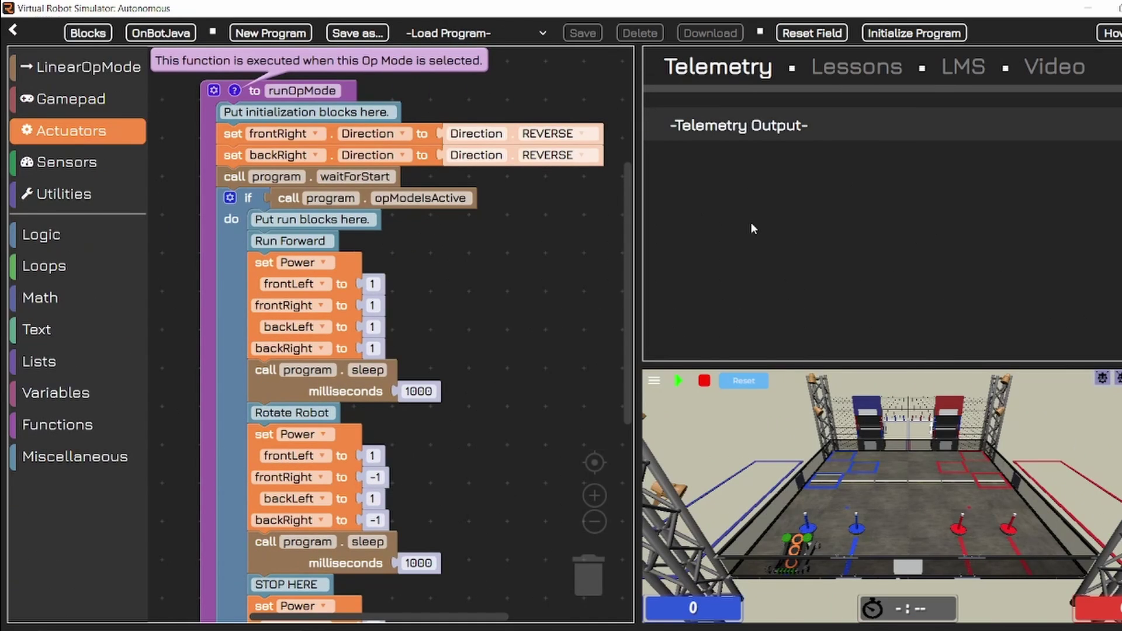
Step: Run the program on the field until it finishes, then bring up the Save Program dialog
{"action": "left_click", "coordinate": [895, 34]}
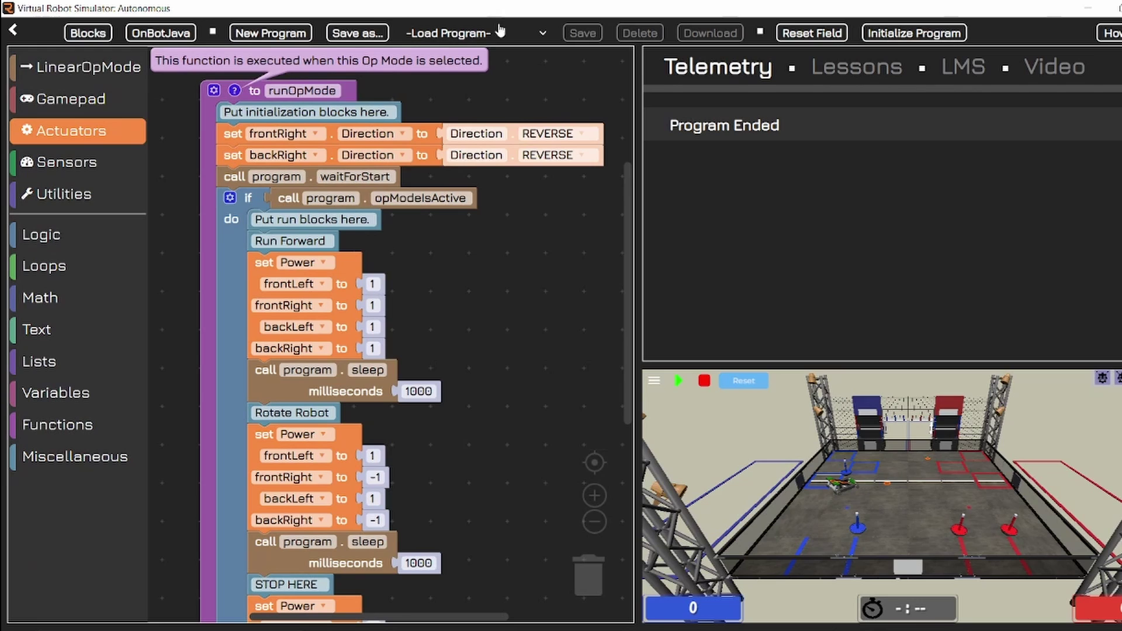
{"action": "left_click", "coordinate": [361, 35]}
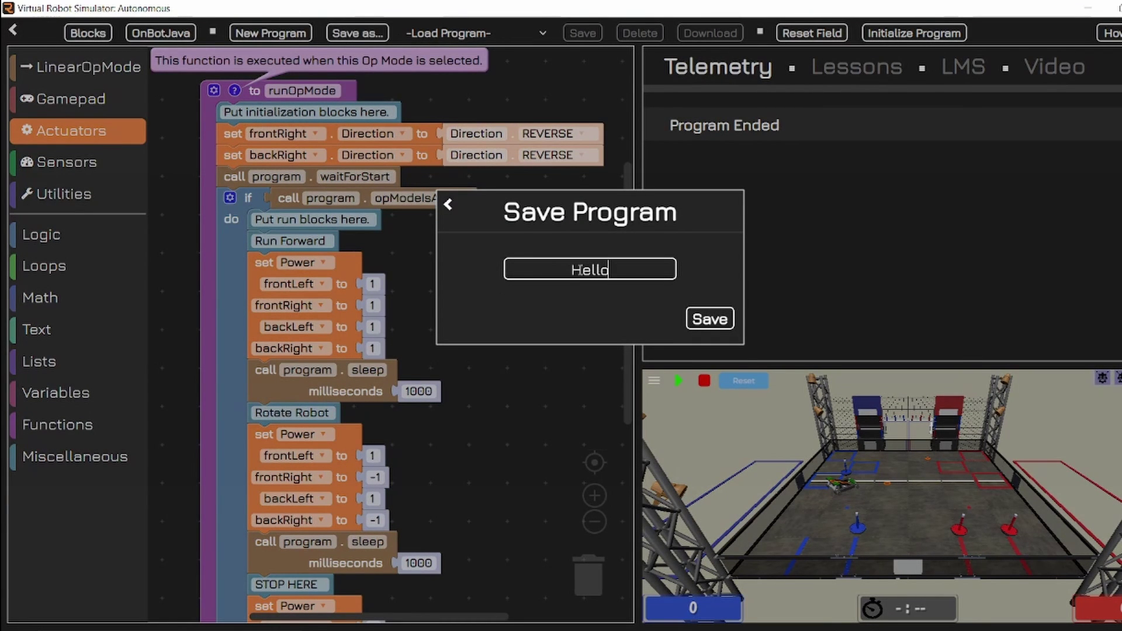
Step: Save the program as HelloWorld, then reload HelloWorld from the Load Program list
{"action": "left_click", "coordinate": [710, 320]}
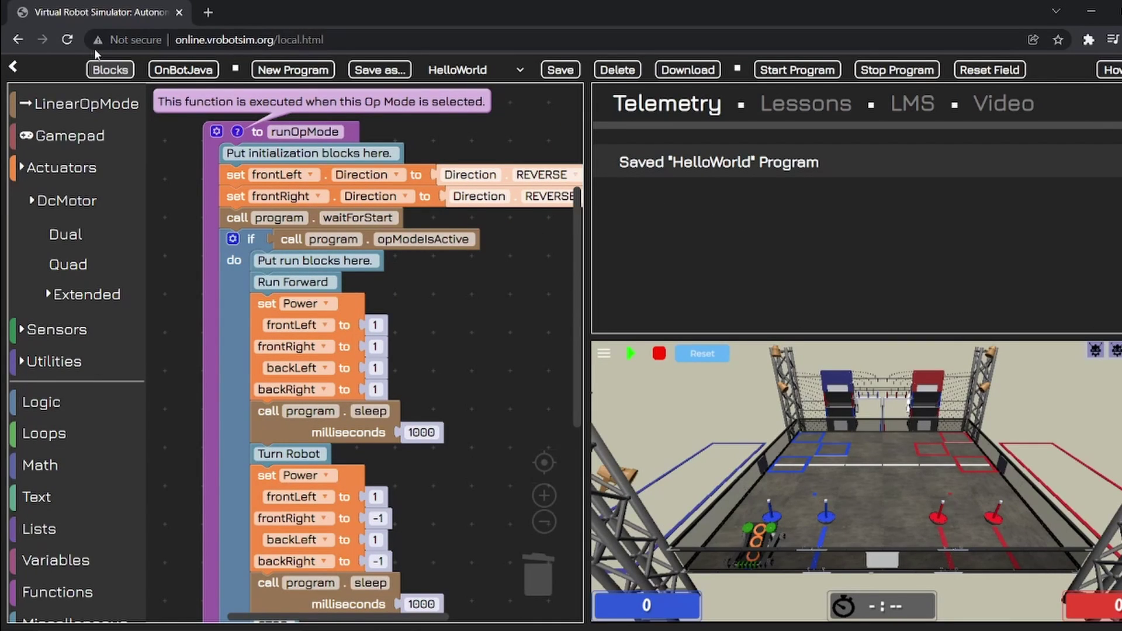
{"action": "left_click", "coordinate": [68, 40]}
{"action": "left_click", "coordinate": [468, 69]}
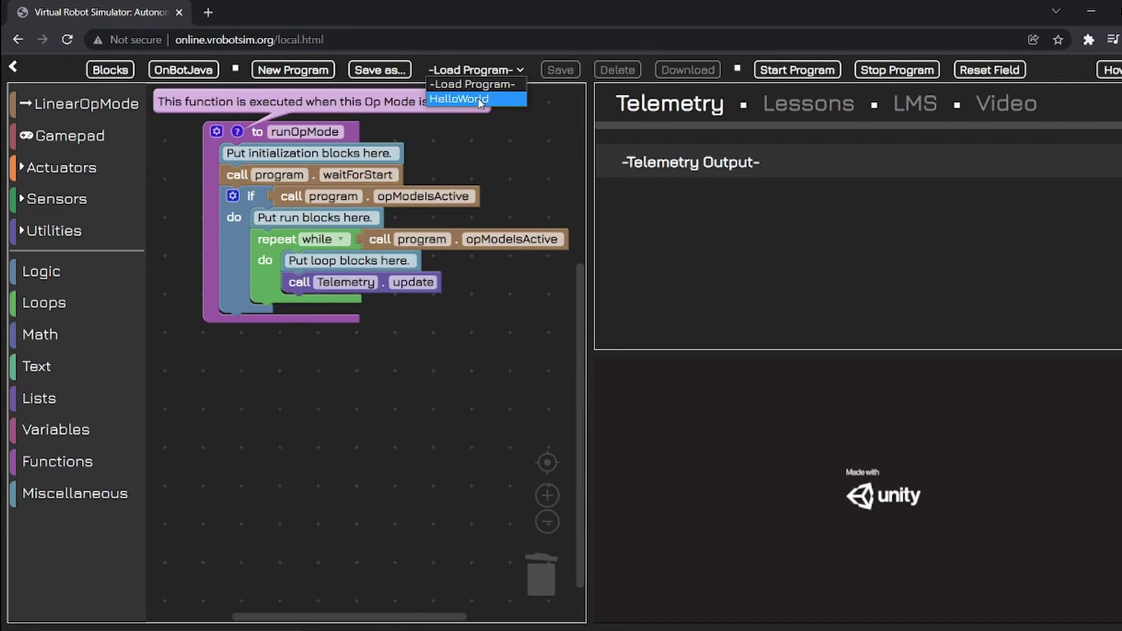
{"action": "left_click", "coordinate": [478, 98]}
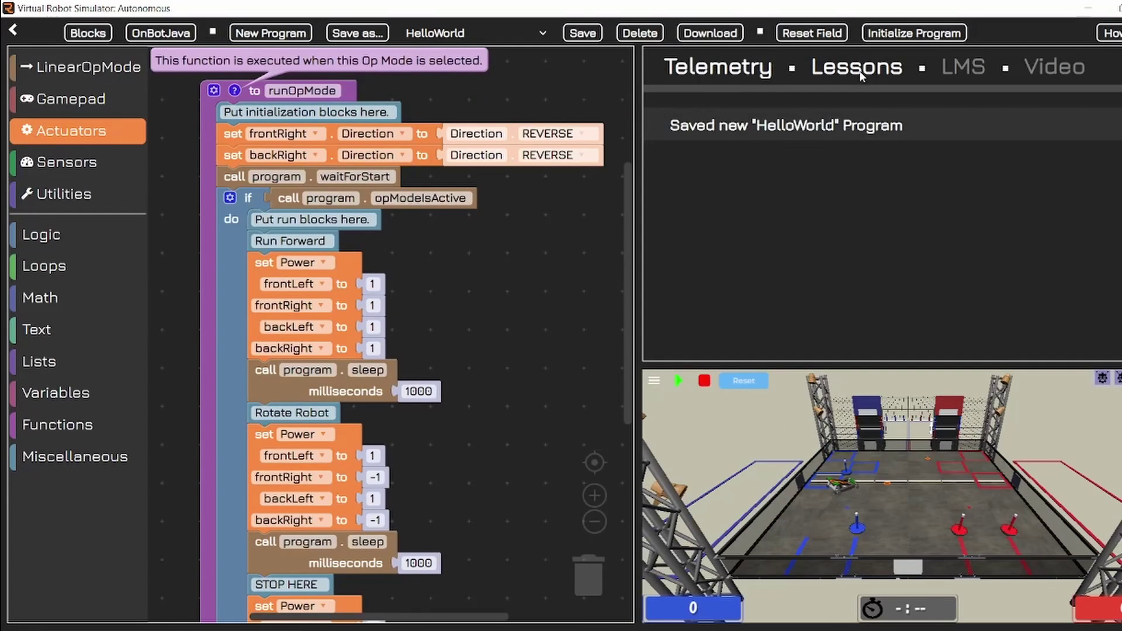
Step: Choose the Drive and Strafe in a Square coding lesson and show its task on the field
{"action": "left_click", "coordinate": [858, 68]}
{"action": "left_click", "coordinate": [865, 119]}
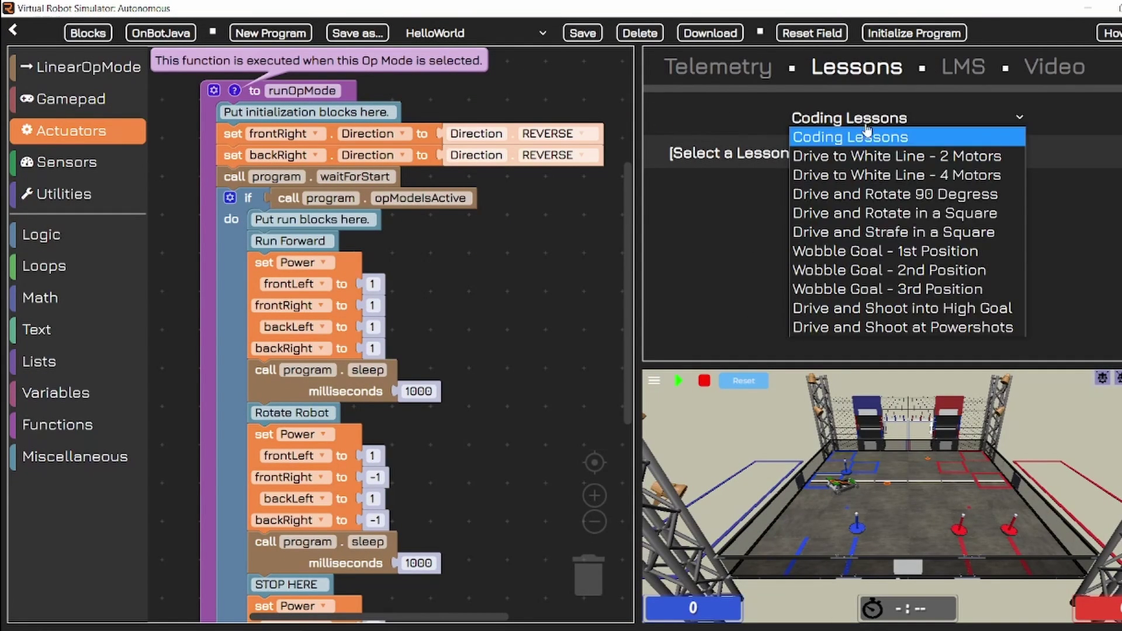
{"action": "left_click", "coordinate": [876, 234]}
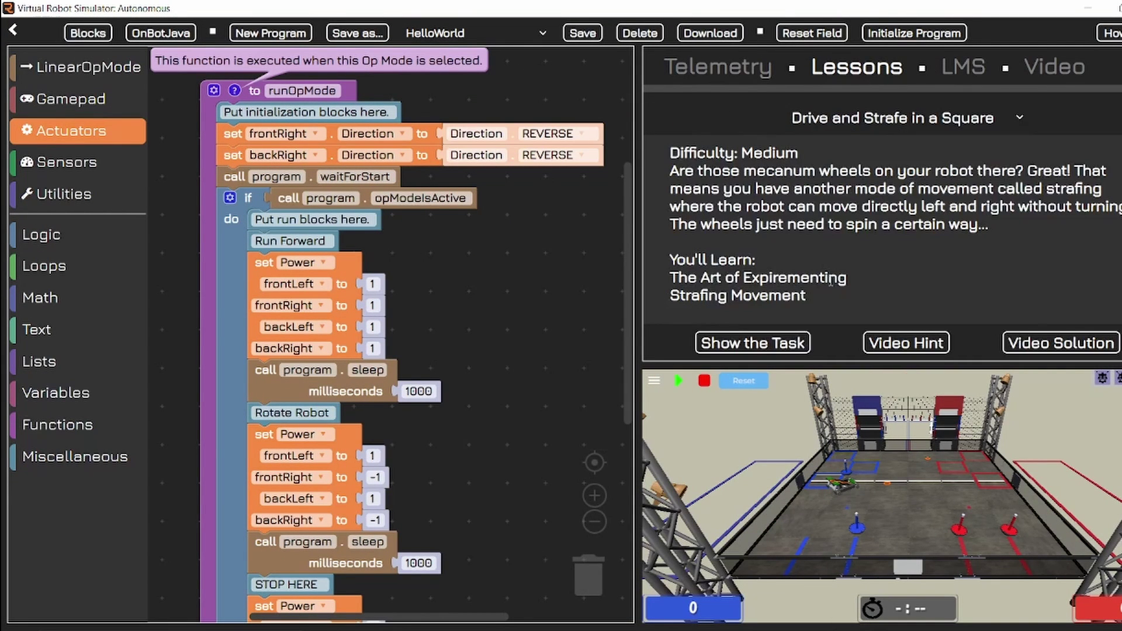
{"action": "left_click", "coordinate": [761, 343]}
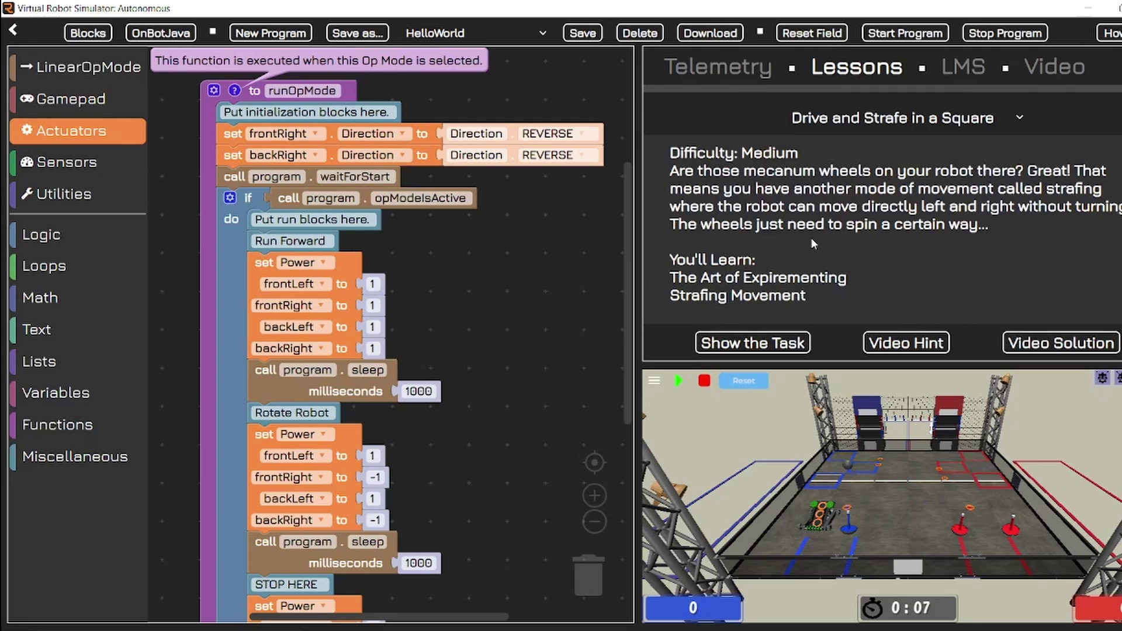
Step: Download TestProgram.blk from the second simulator into the Test folder and load it into the first
{"action": "left_click", "coordinate": [266, 35]}
{"action": "left_click", "coordinate": [524, 282]}
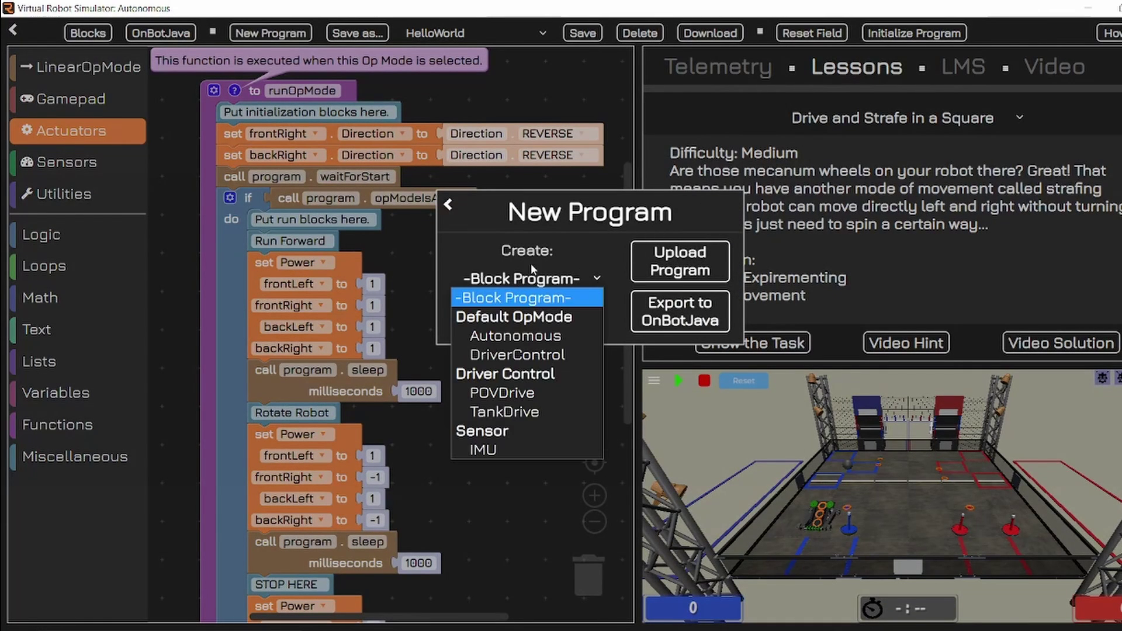
{"action": "left_click", "coordinate": [631, 208]}
{"action": "left_click", "coordinate": [677, 269]}
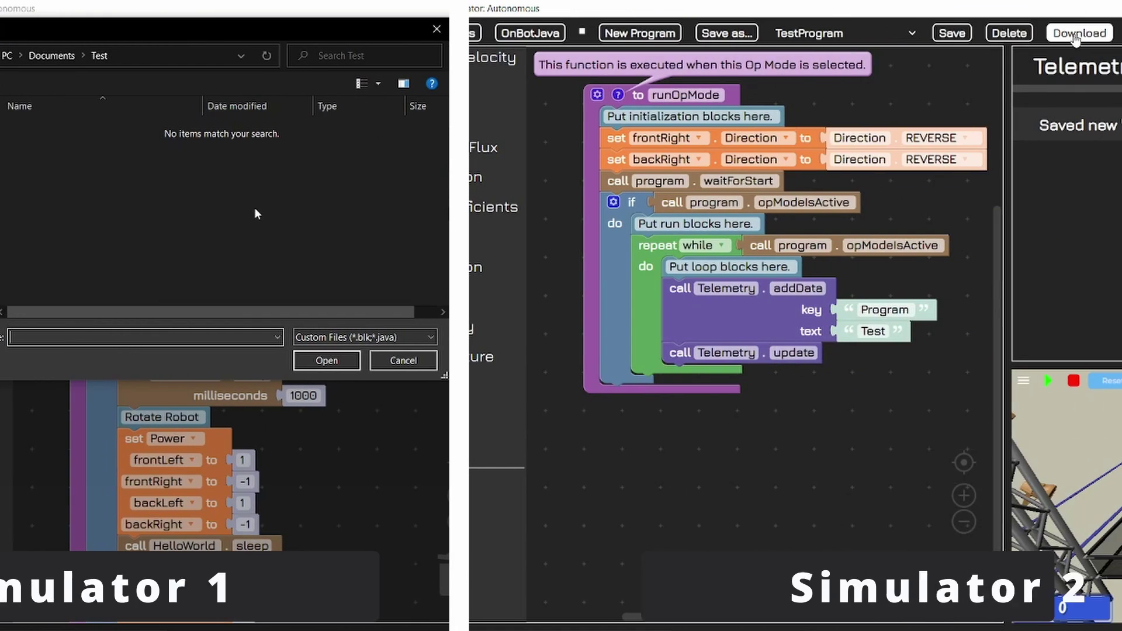
{"action": "left_click", "coordinate": [1076, 34]}
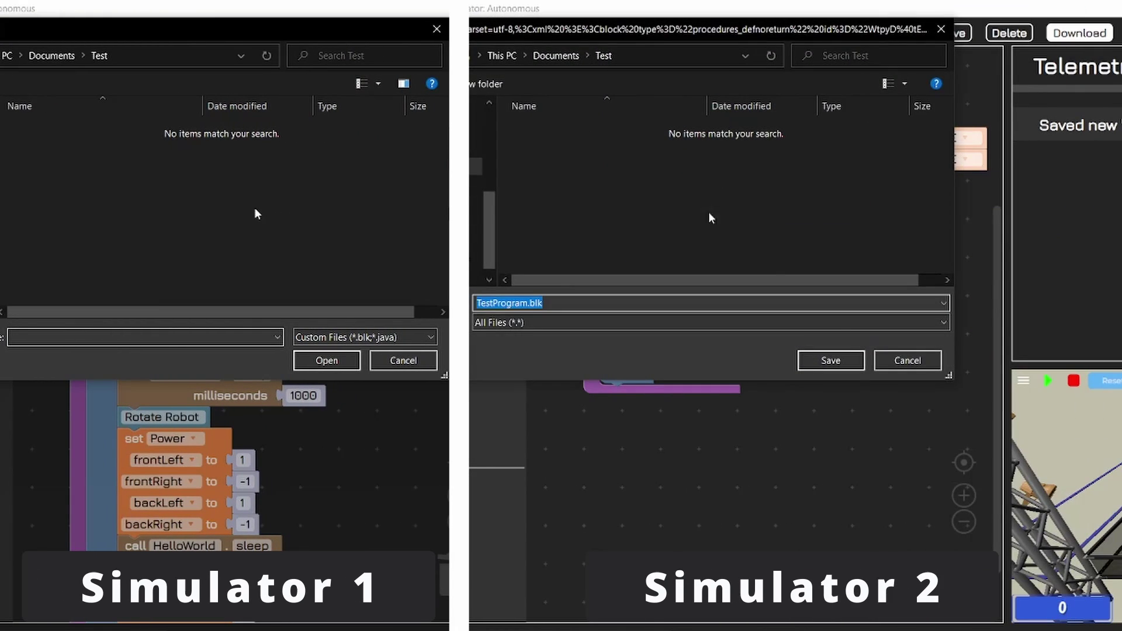
{"action": "left_click", "coordinate": [831, 361]}
{"action": "left_click", "coordinate": [57, 129]}
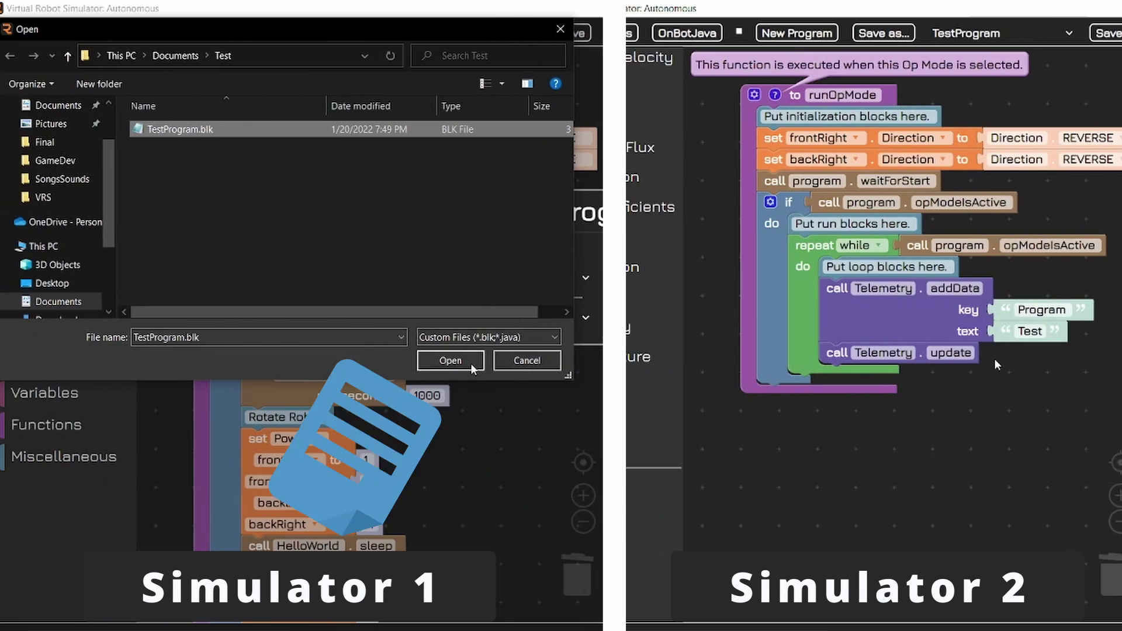
{"action": "left_click", "coordinate": [471, 365]}
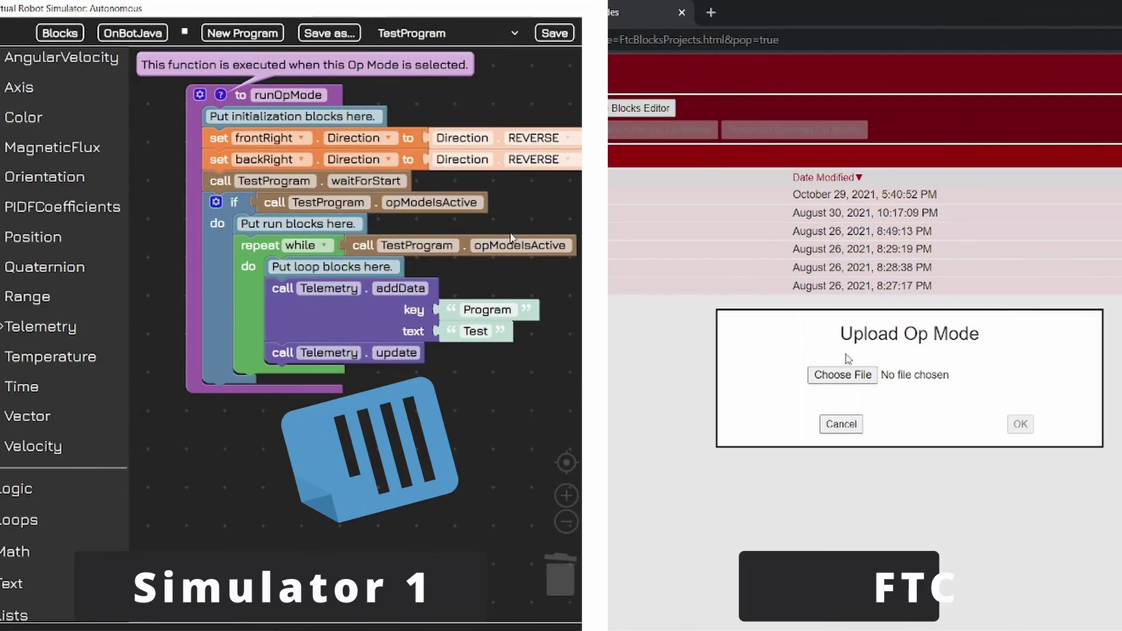
Step: Upload TestProgram.blk as an FTC op mode into the Blocks editor
{"action": "left_click", "coordinate": [843, 375]}
{"action": "left_click", "coordinate": [937, 236]}
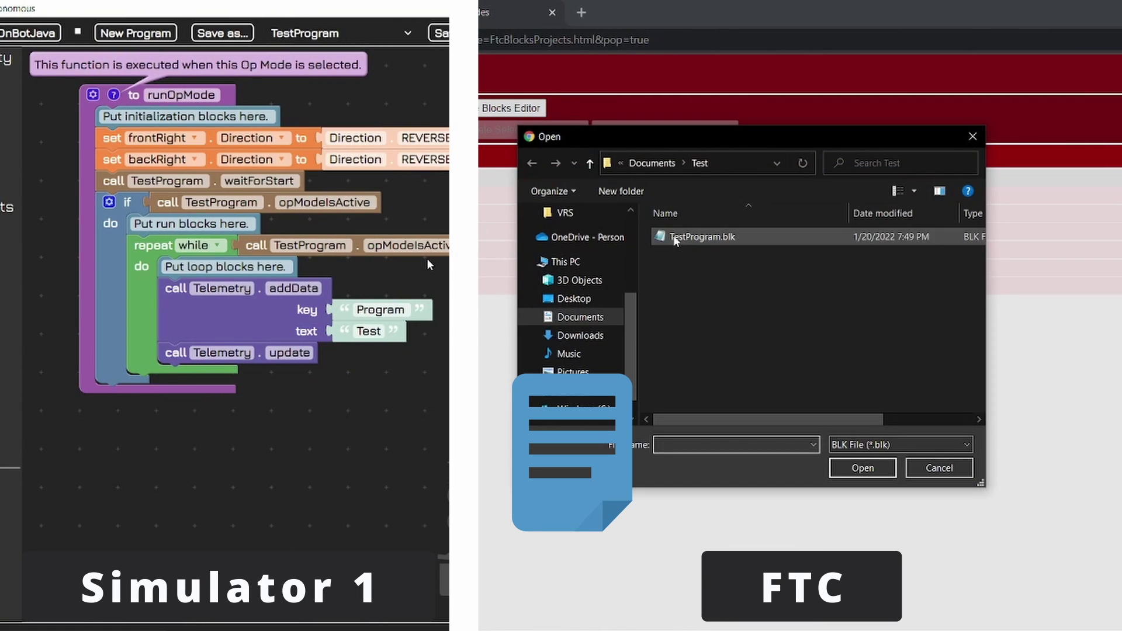
{"action": "left_click", "coordinate": [854, 468]}
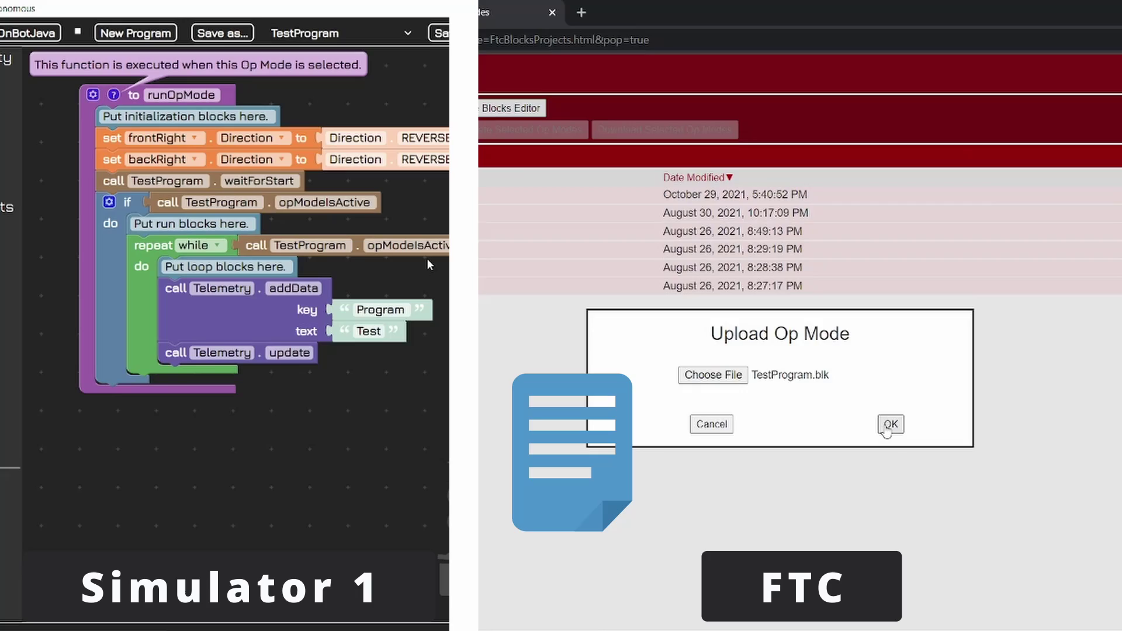
{"action": "left_click", "coordinate": [888, 425]}
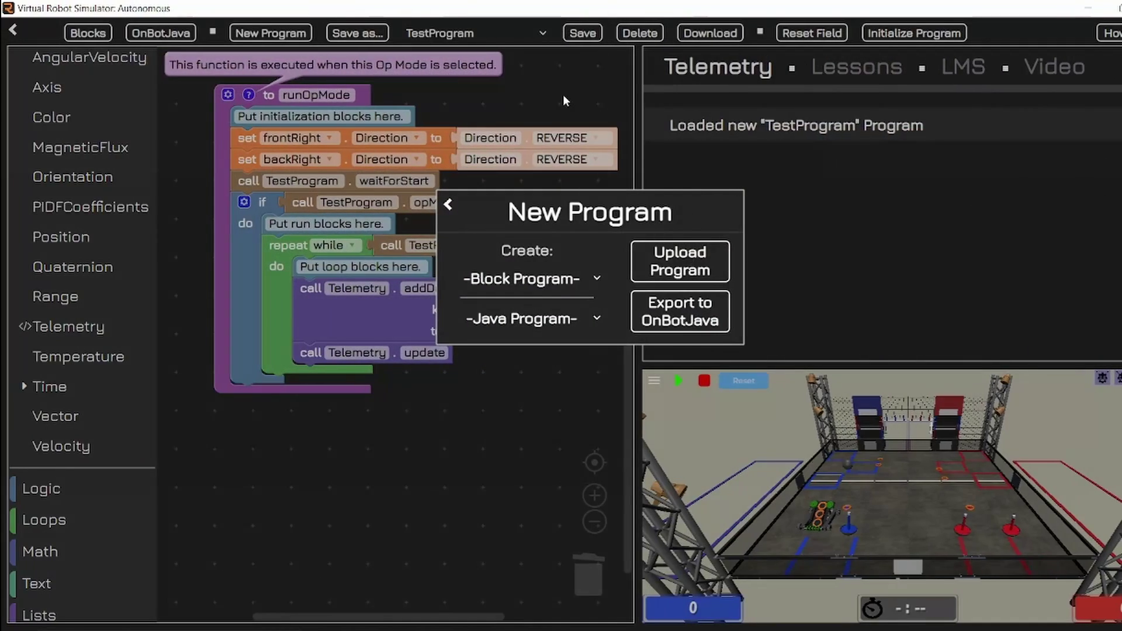
Step: Export TestProgram to OnBotJava, compare it with the blocks, and finish on the Java code view
{"action": "left_click", "coordinate": [681, 312]}
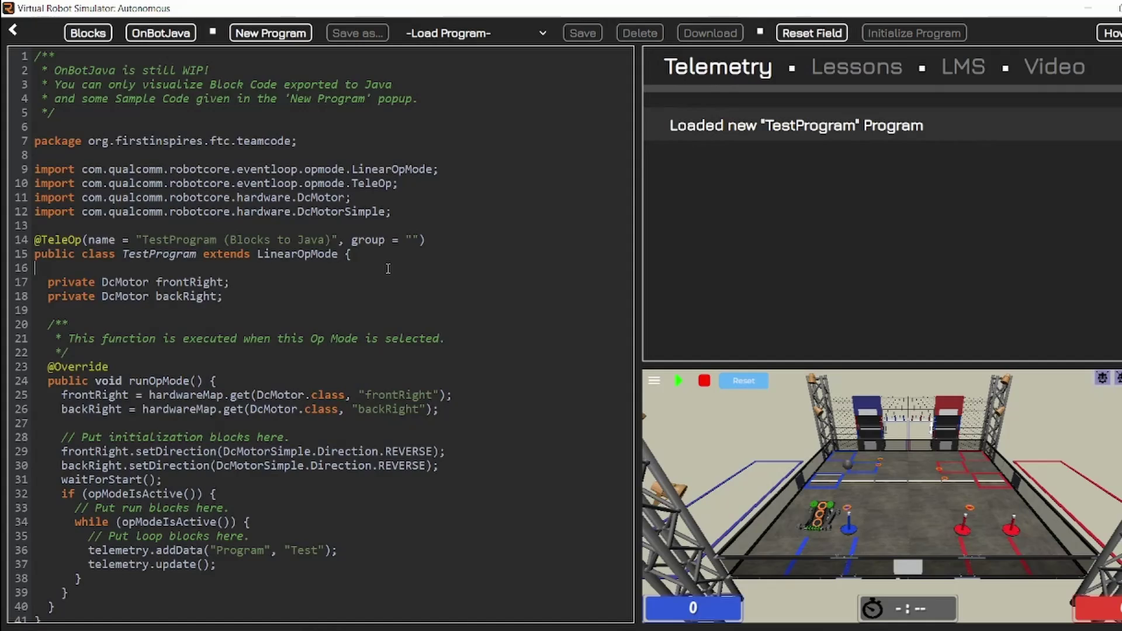
{"action": "scroll", "coordinate": [388, 268], "scroll_direction": "down", "scroll_amount": 1}
{"action": "scroll", "coordinate": [176, 140], "scroll_direction": "up", "scroll_amount": 1}
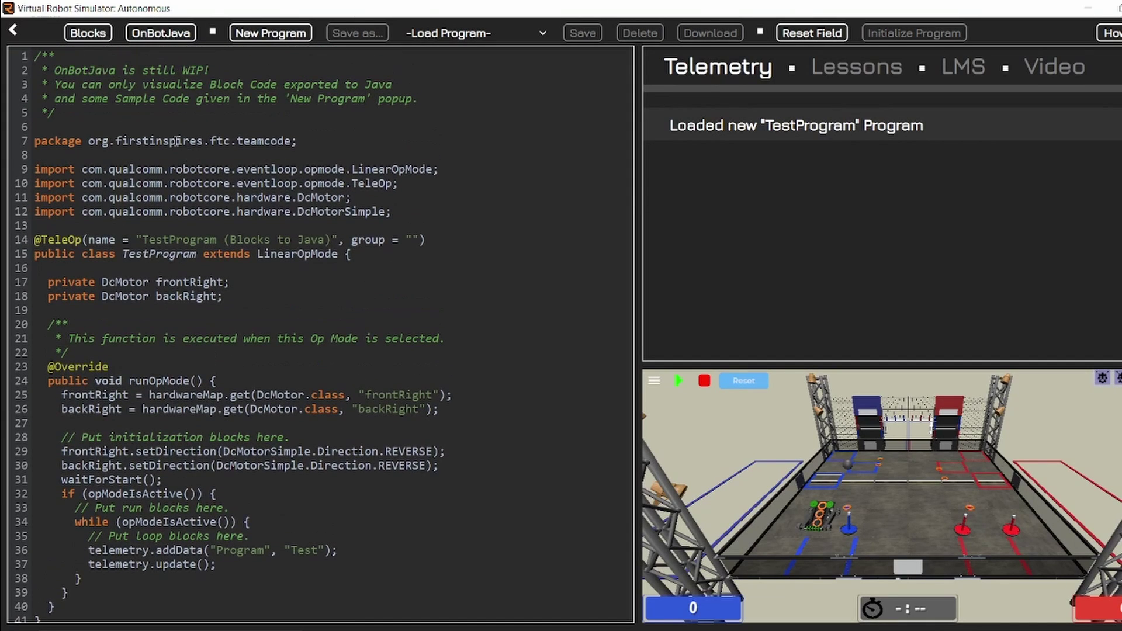
{"action": "left_click", "coordinate": [89, 34]}
{"action": "left_click", "coordinate": [153, 38]}
{"action": "left_click", "coordinate": [89, 34]}
{"action": "left_click", "coordinate": [161, 33]}
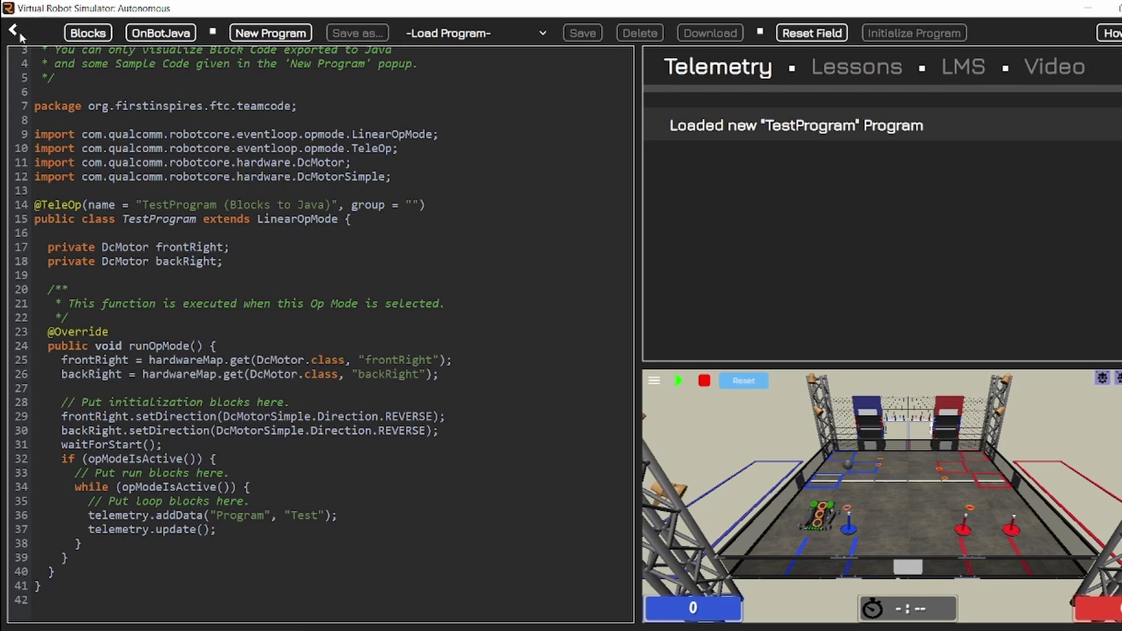
Step: Return from the code editor to the main menu and launch a Single Player game
{"action": "left_click", "coordinate": [14, 32]}
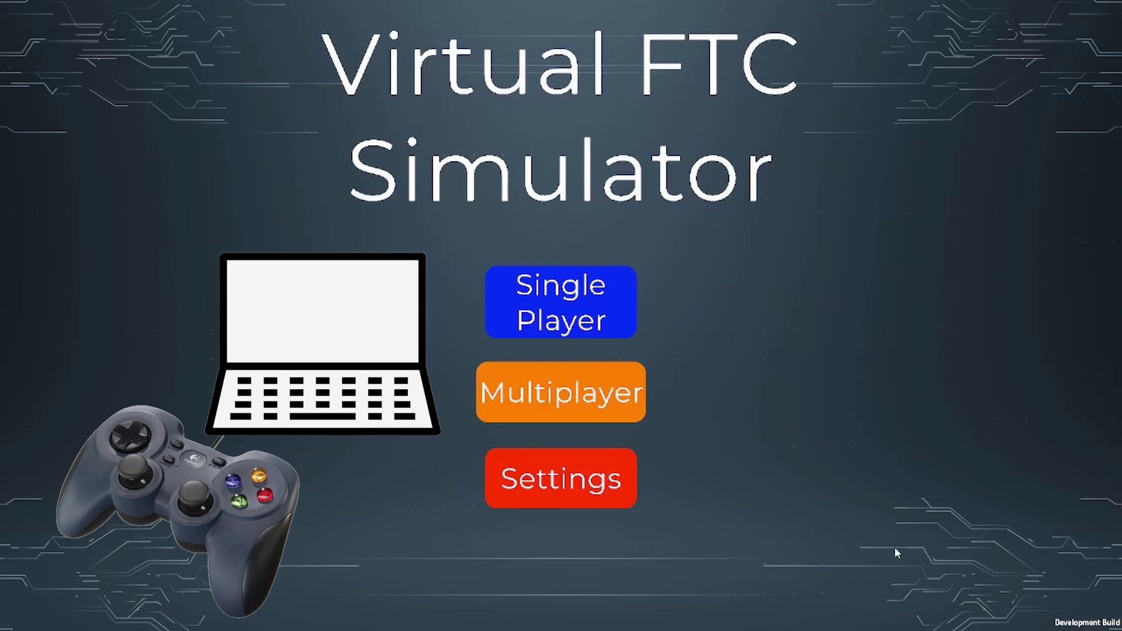
{"action": "left_click", "coordinate": [610, 303]}
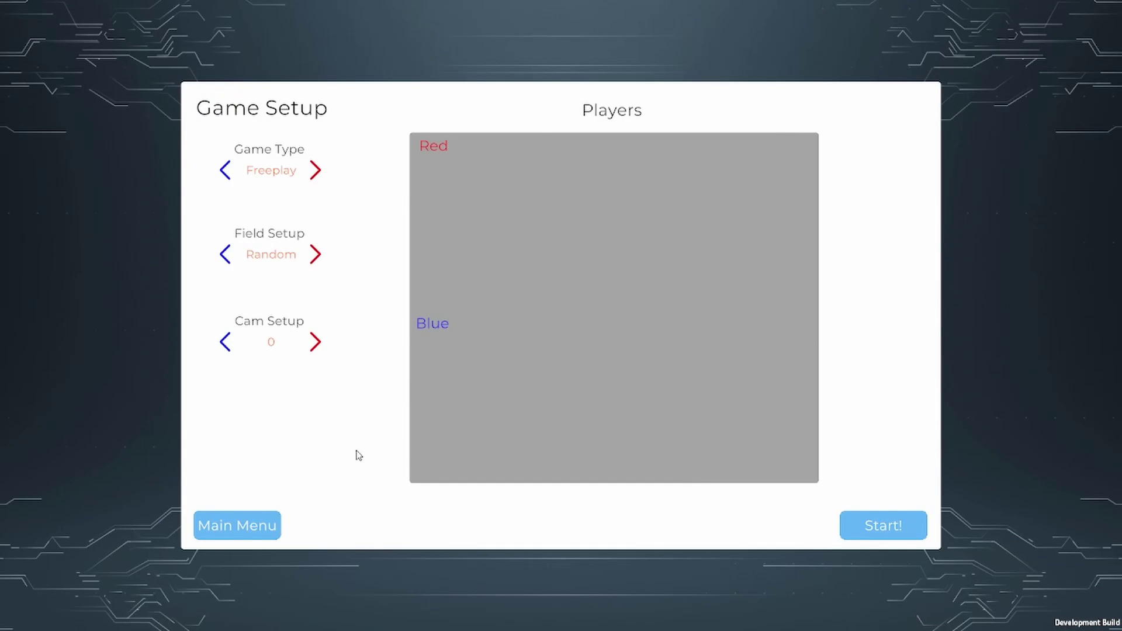
Step: In Multiplayer, enter the player's name, switch to Create Field, and create the Video Field game
{"action": "left_click", "coordinate": [237, 529]}
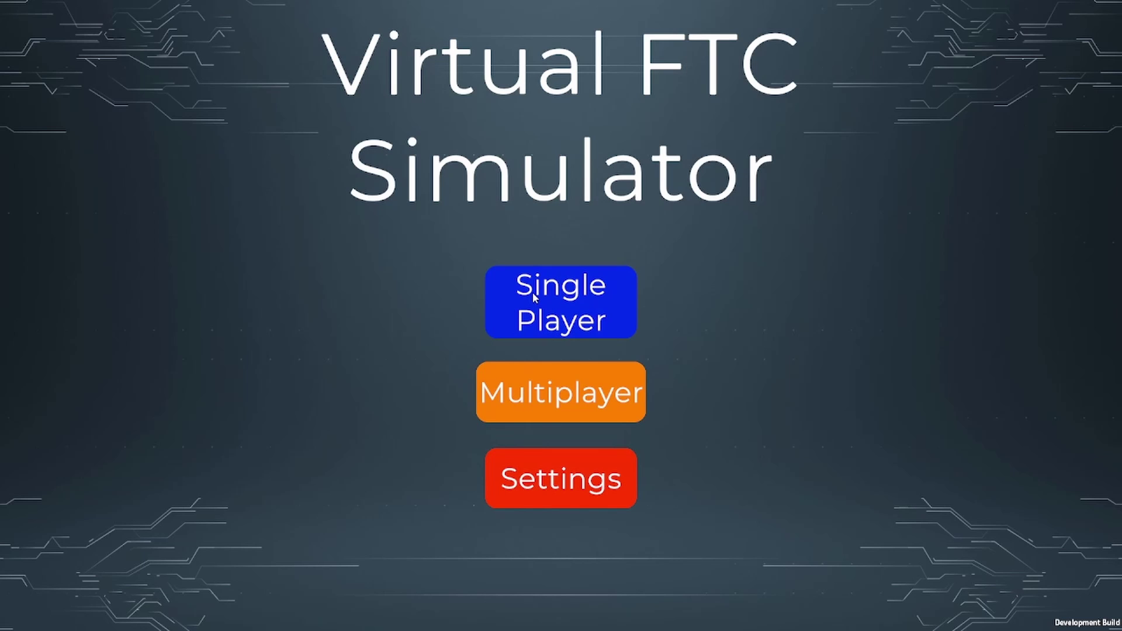
{"action": "left_click", "coordinate": [567, 398]}
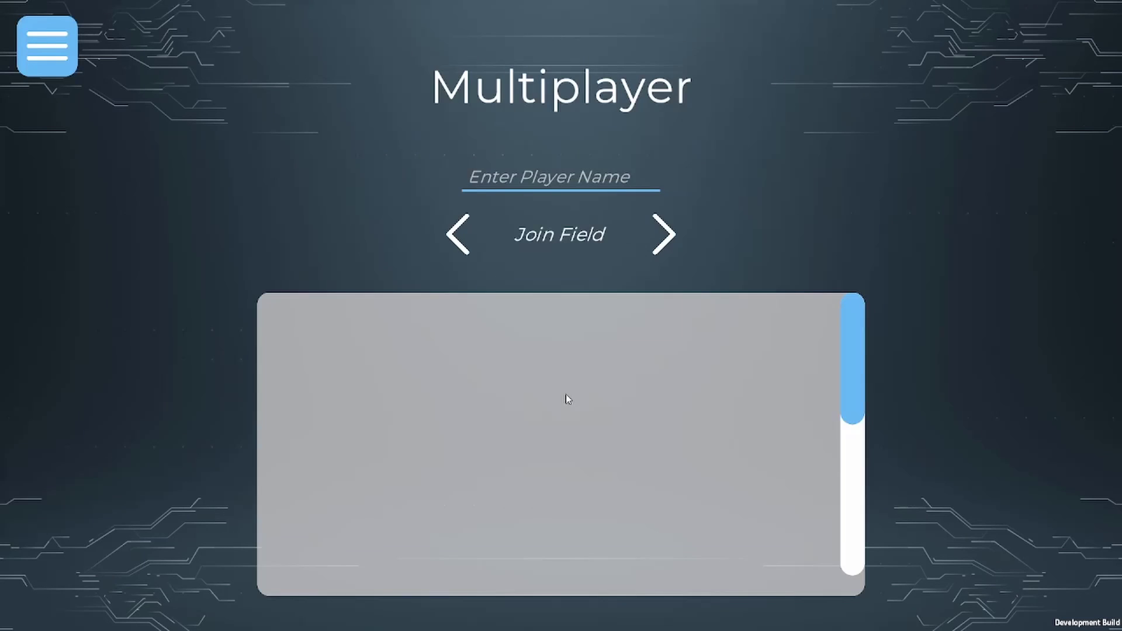
{"action": "left_click", "coordinate": [552, 179]}
{"action": "type", "text": "Gavin Hughes"}
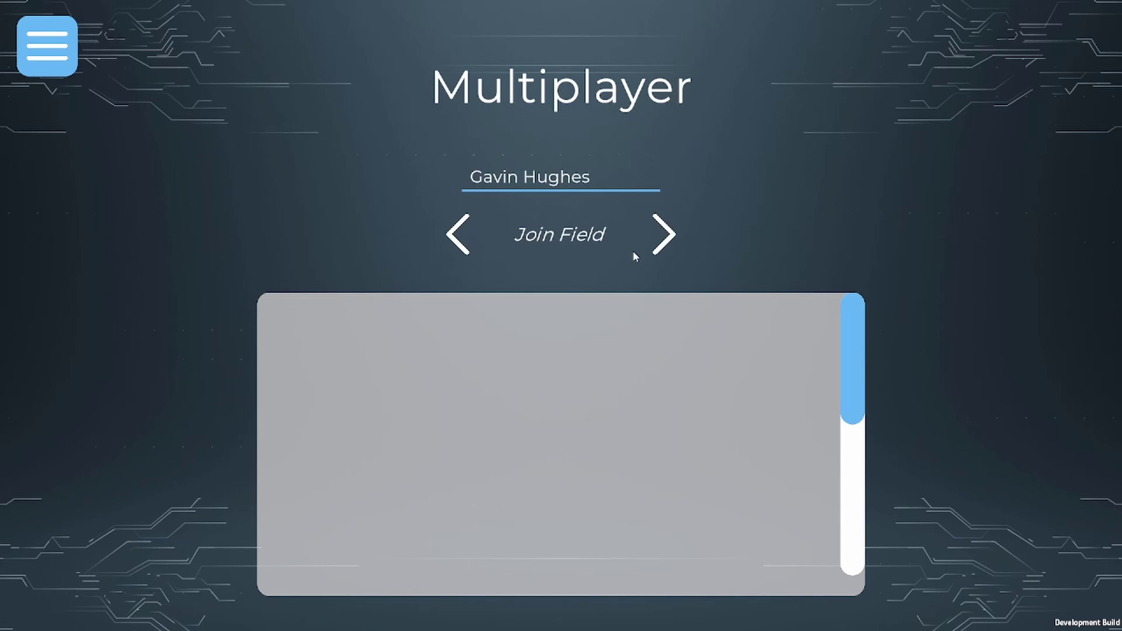
{"action": "left_click", "coordinate": [667, 235]}
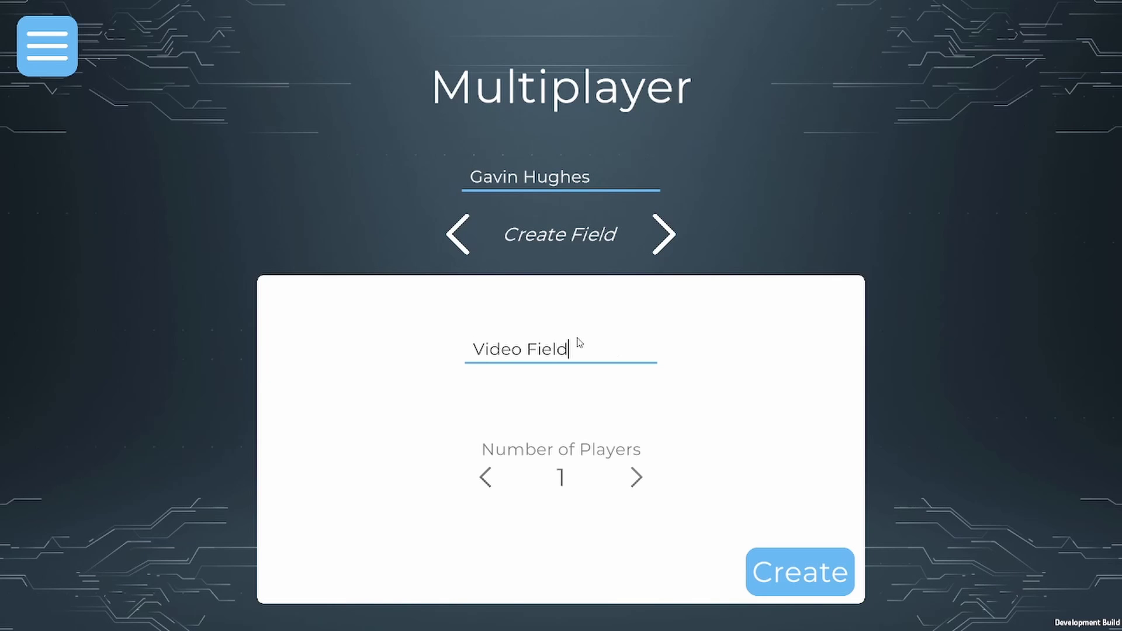
{"action": "left_click", "coordinate": [795, 570]}
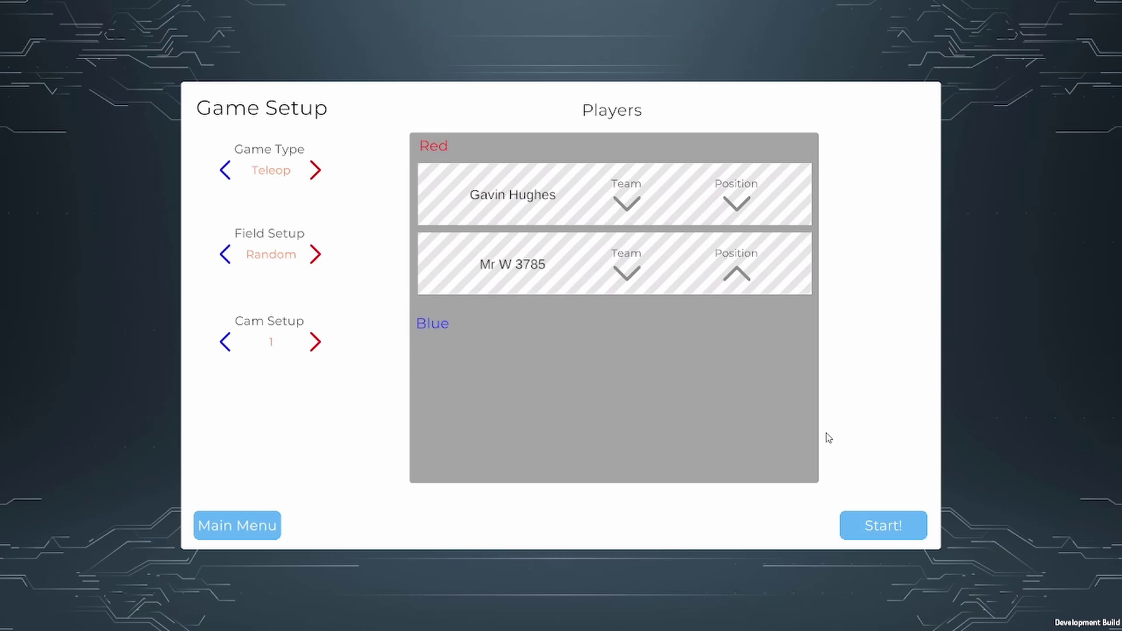
{"action": "left_click", "coordinate": [884, 525]}
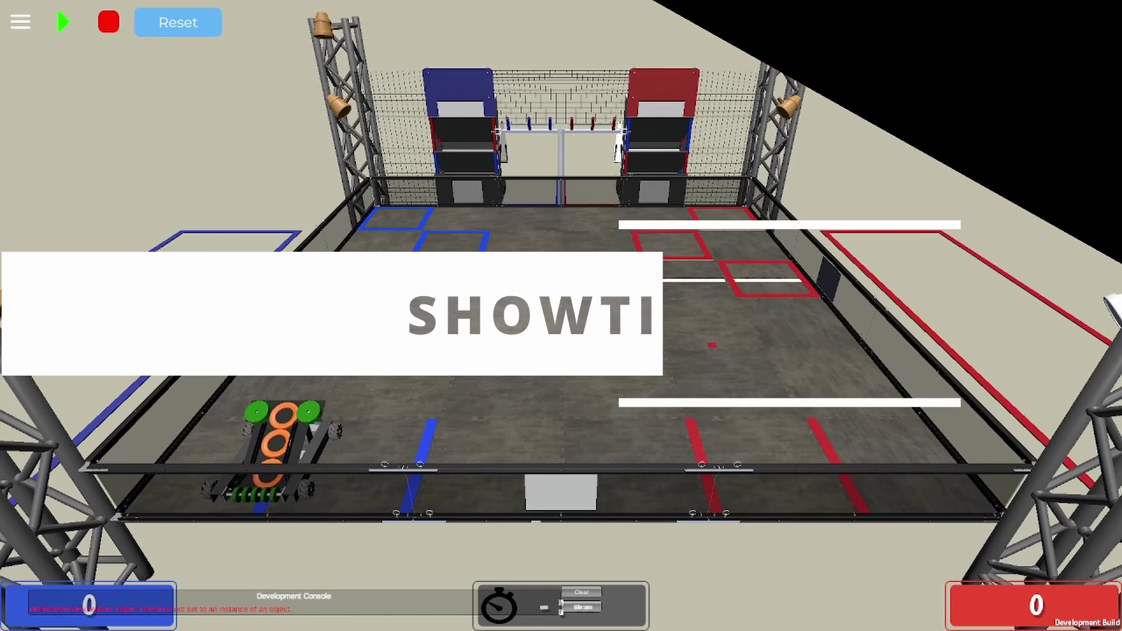